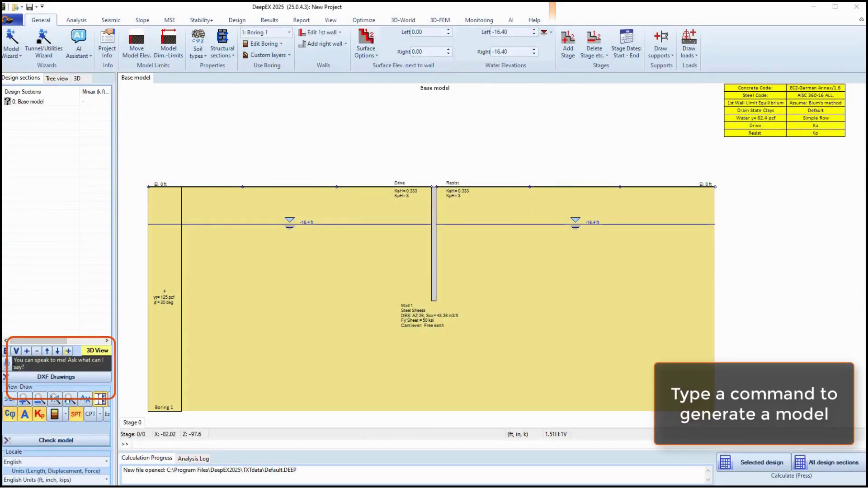
Ask the AI Assistant to create a deep excavation with 2 levels of tiebacks
click(40, 361)
text(Cr)
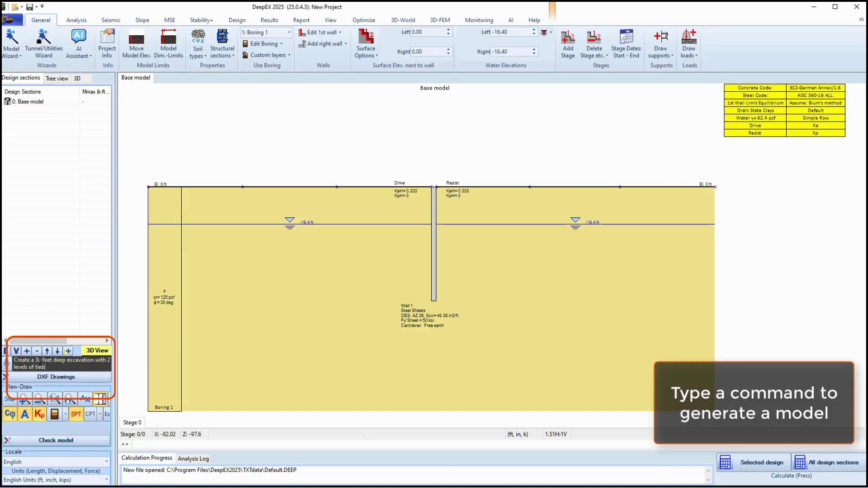
text(acks)
key(Return)
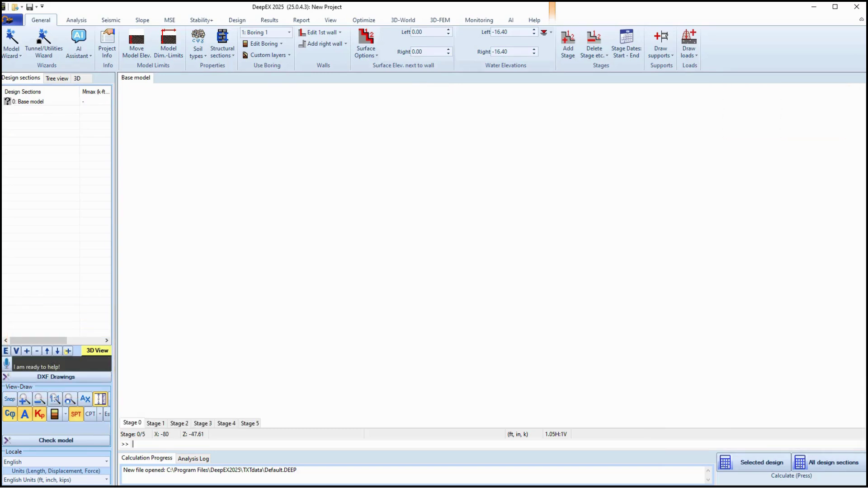
Review Stages 1 through 5 of the generated model, then bring up the Soil Types definitions
click(155, 424)
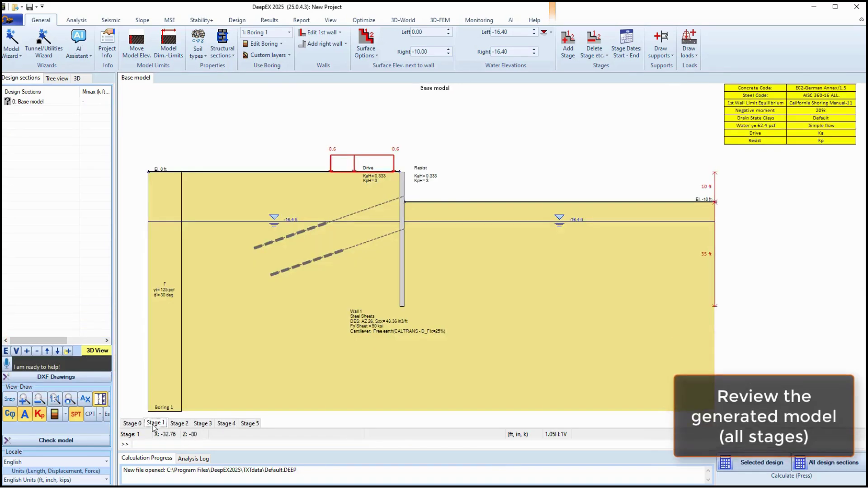
click(179, 424)
click(203, 424)
click(226, 424)
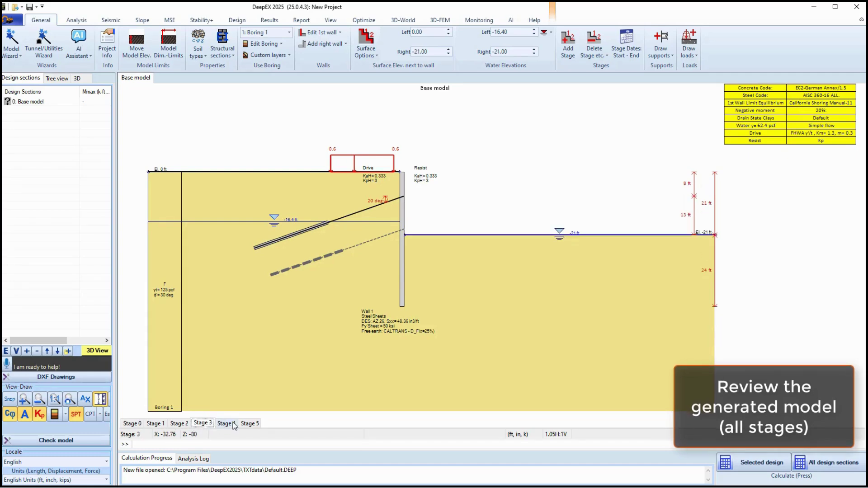
click(250, 424)
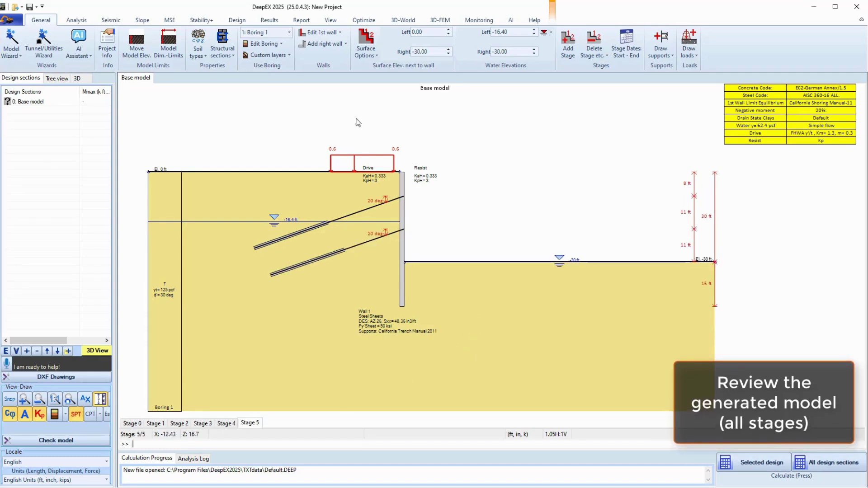
click(197, 42)
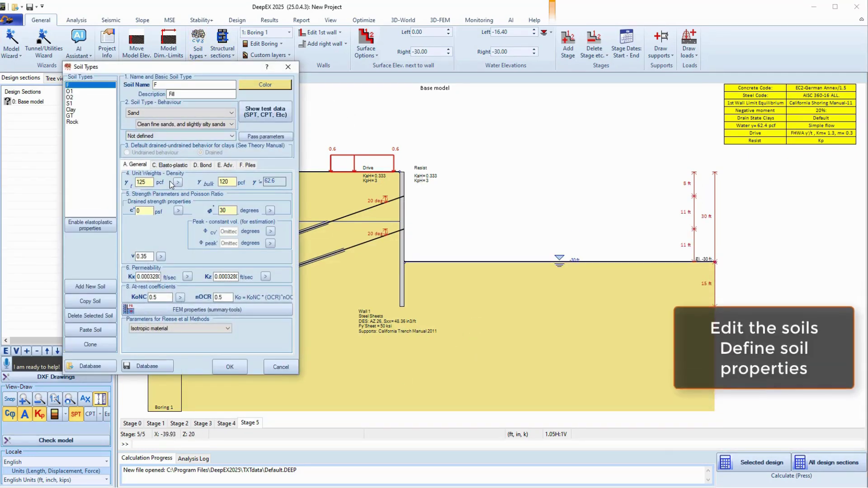
Browse soils O1, O2 and S1, then switch fill soil F to the Exponential elasto-plastic model
click(76, 92)
click(74, 97)
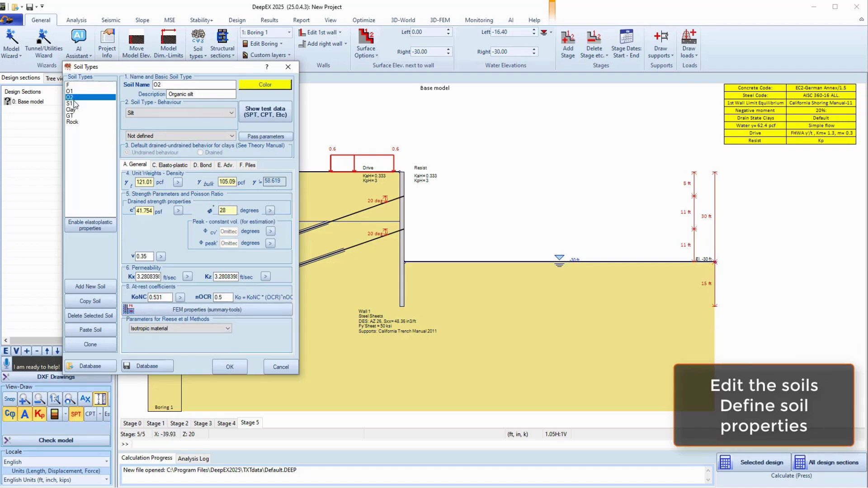
click(71, 104)
click(69, 85)
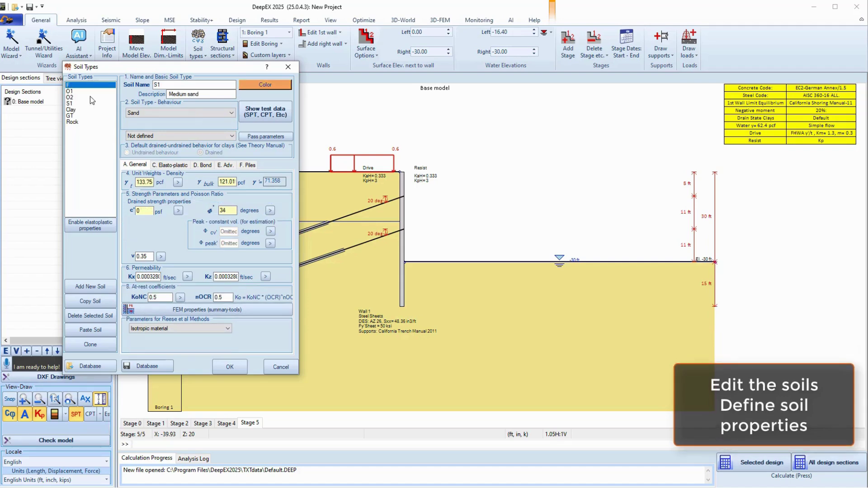
click(181, 166)
click(152, 186)
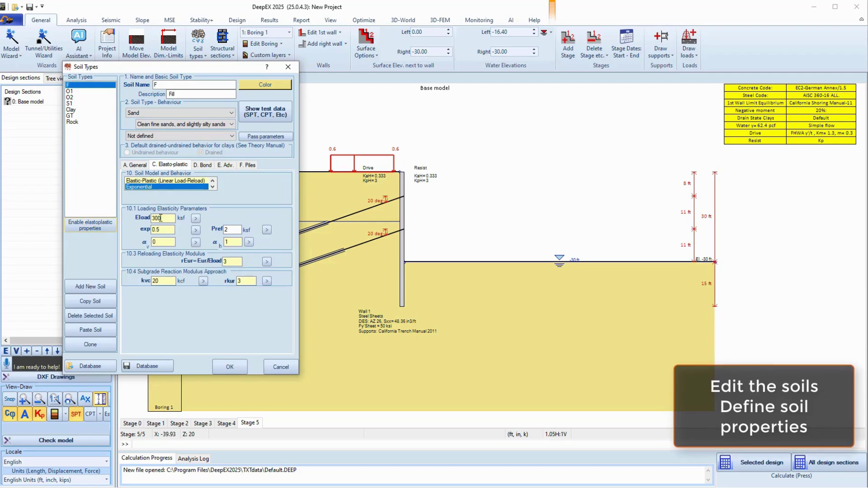
Review the S1, GT and Rock soil parameters, then save the soil types
click(71, 104)
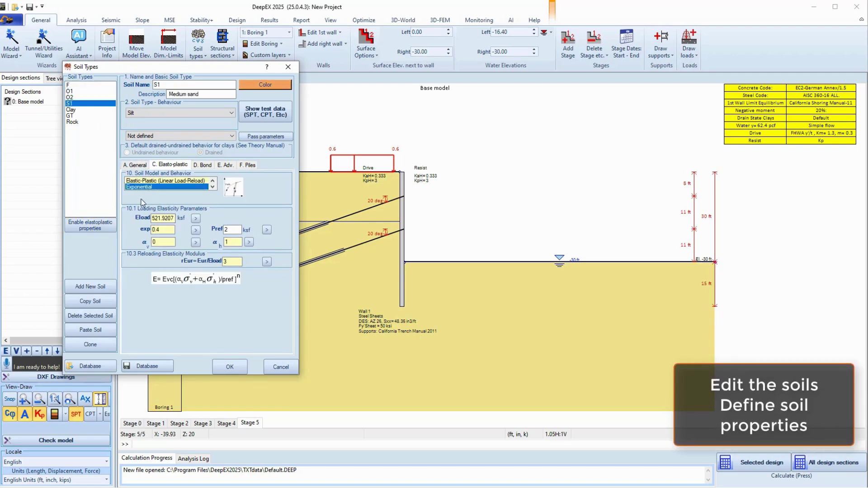
click(74, 116)
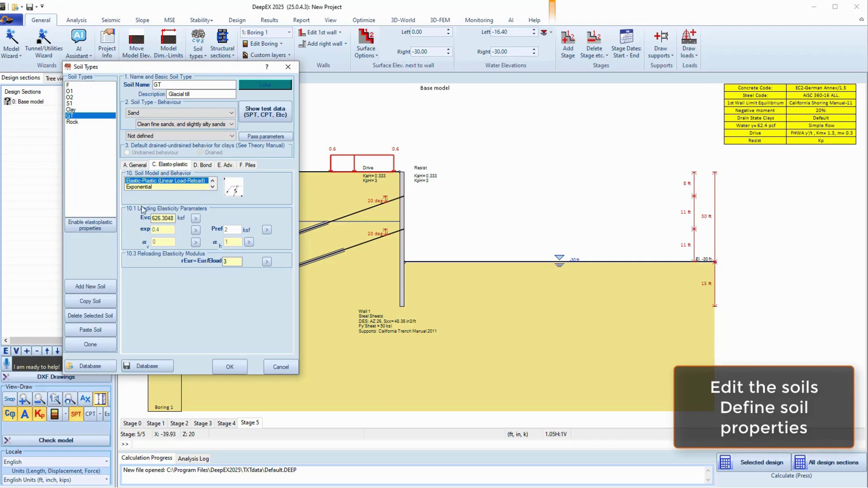
click(73, 122)
click(74, 85)
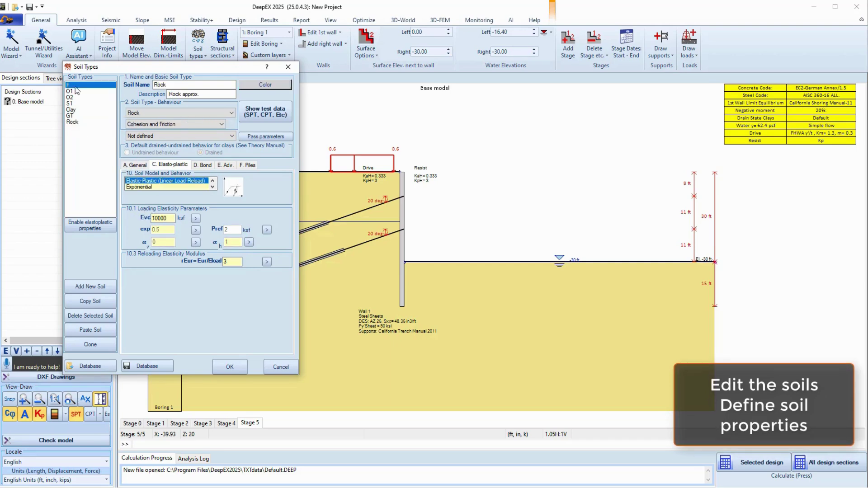
click(133, 165)
click(230, 367)
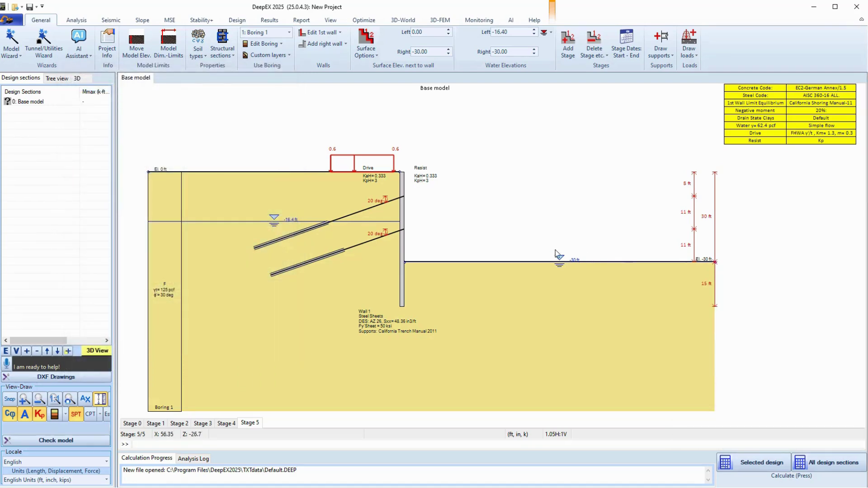
Add a boring layer with top elevation -8 ft assigned to soil S1
click(263, 43)
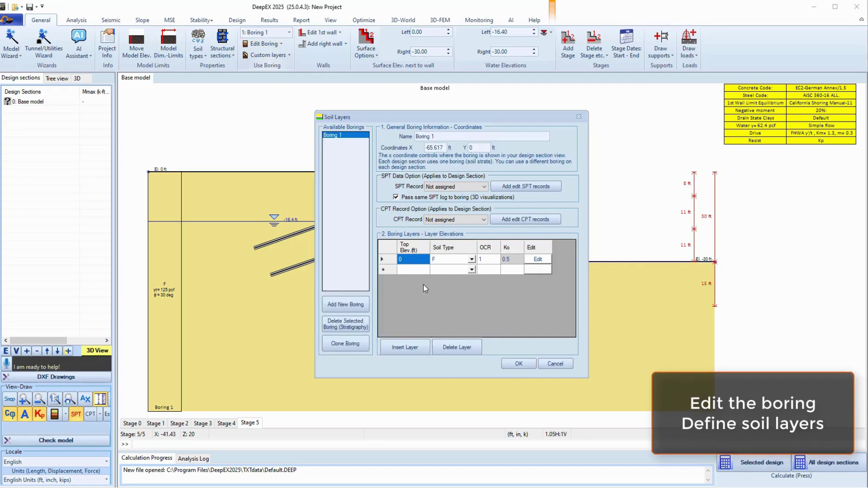
click(413, 267)
click(414, 269)
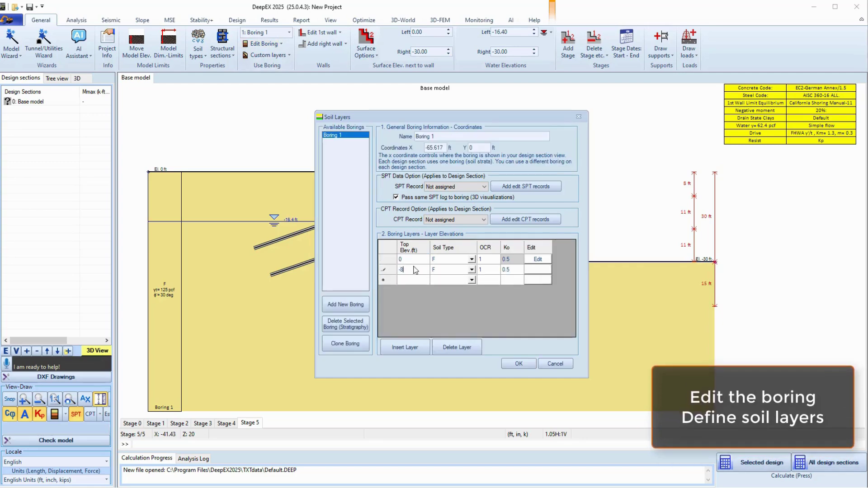
text(-8)
click(438, 270)
click(473, 269)
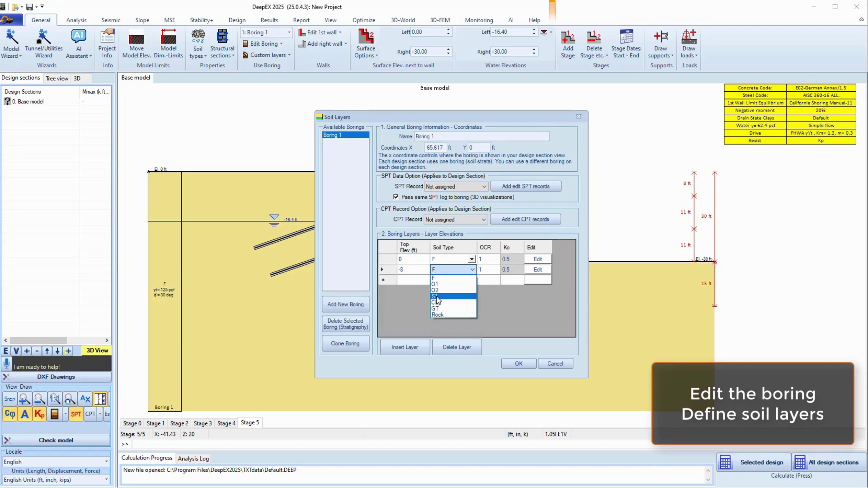
click(443, 291)
Add a Glacial till GT layer starting at -28.5 ft
click(407, 280)
text(-28.5)
click(441, 280)
click(472, 280)
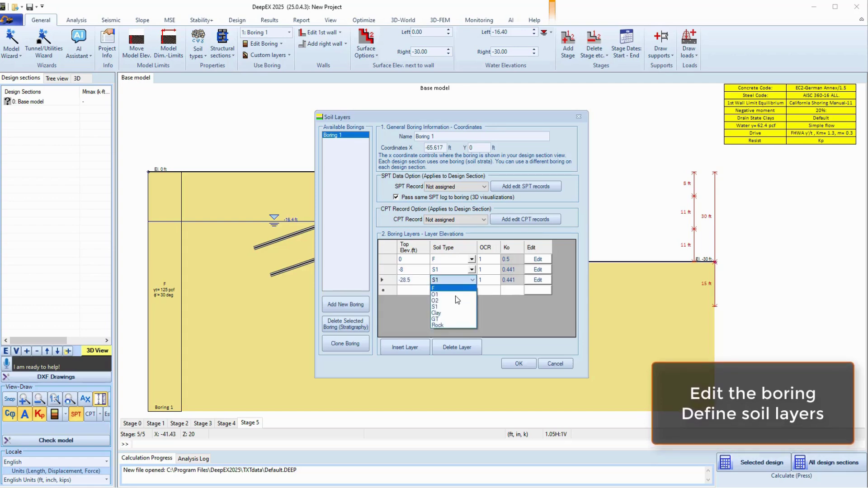
click(442, 318)
Add a Rock layer from -48 ft and apply the layers to the boring
click(414, 292)
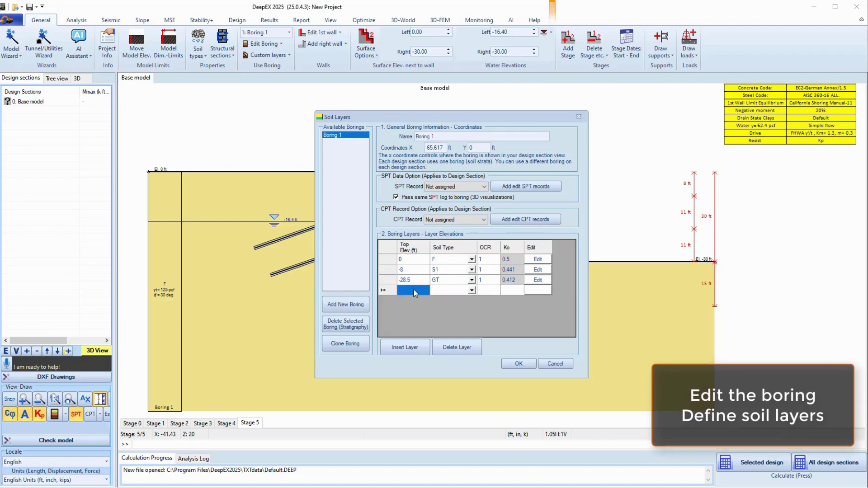
click(414, 290)
text(-)
click(433, 294)
click(466, 291)
click(450, 336)
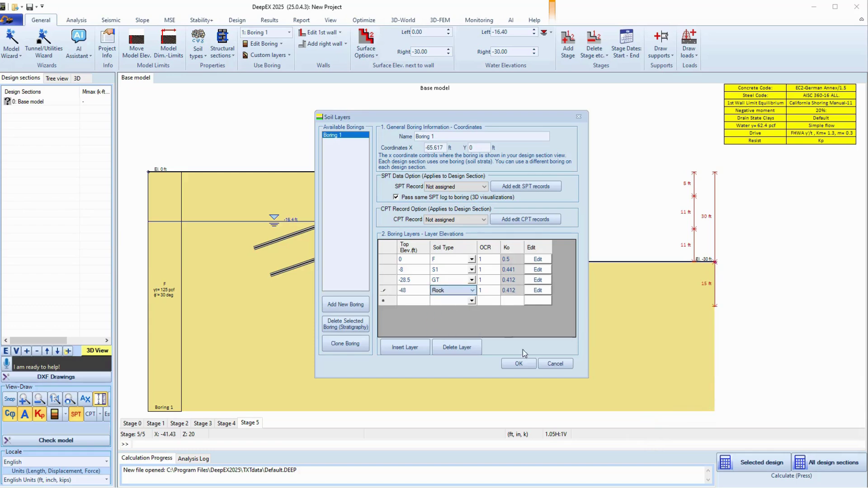
click(519, 364)
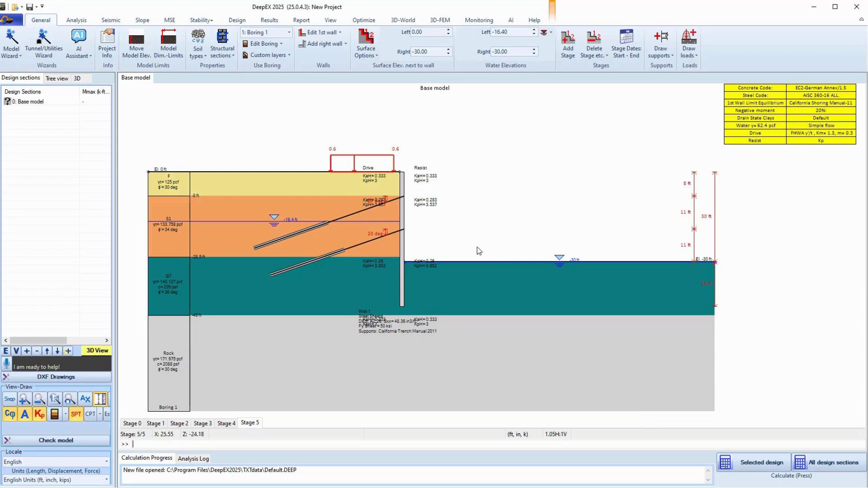
Set the groundwater to -30 ft for all stages and check it in Stages 1–5
click(543, 32)
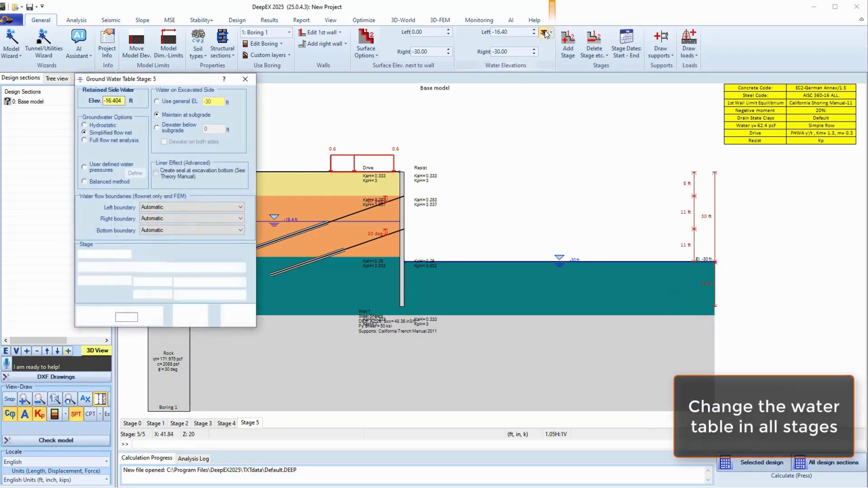
drag(122, 101, 106, 101)
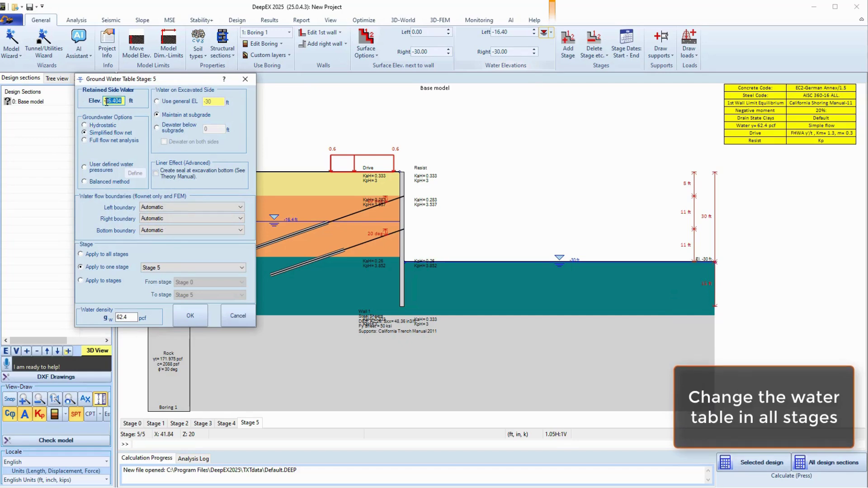
text(-30)
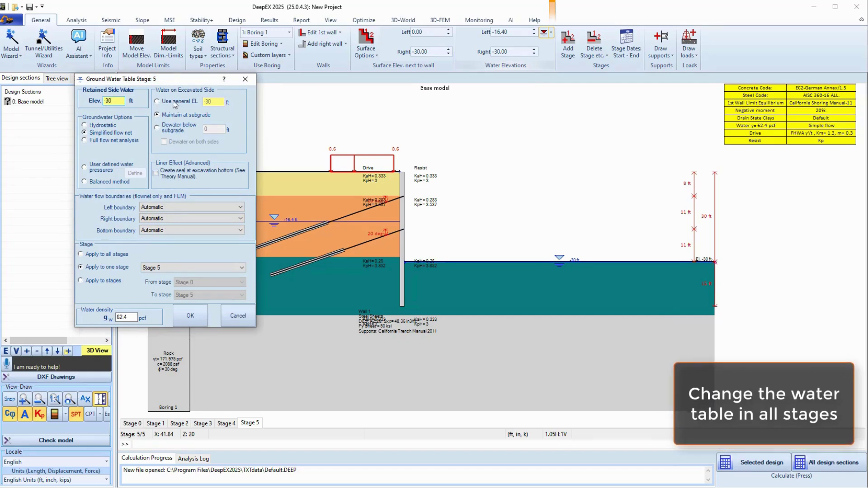
click(157, 101)
click(82, 254)
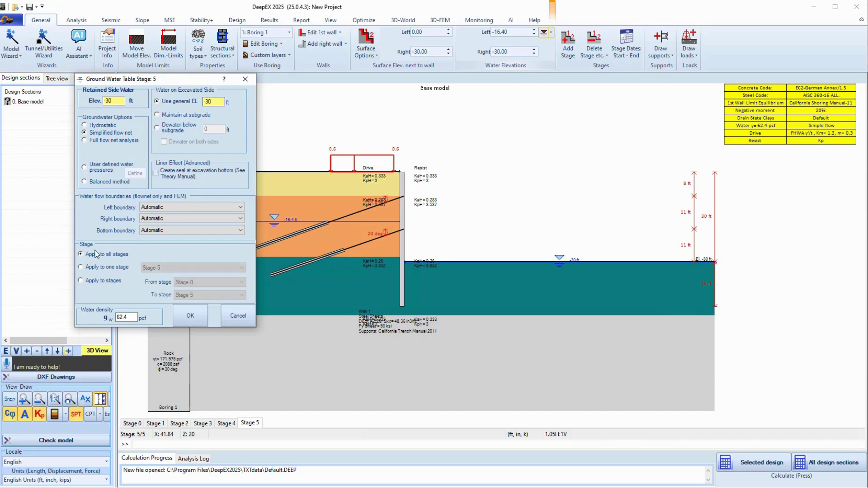
click(190, 309)
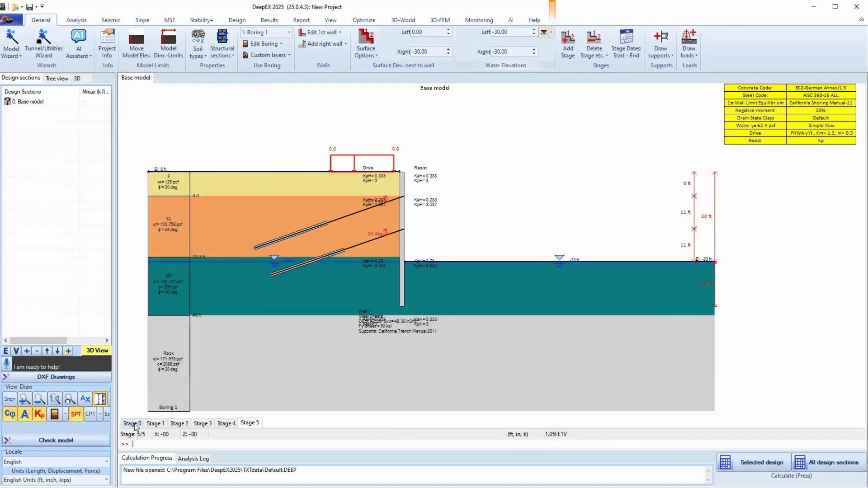
click(155, 424)
click(179, 424)
click(202, 423)
click(226, 423)
click(249, 424)
Set the sheet pile wall depth to 55 ft
double_click(402, 226)
key(Tab)
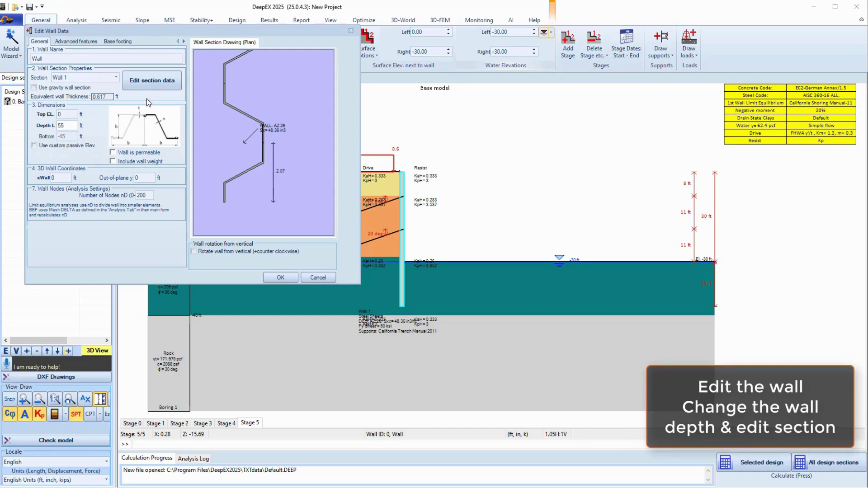
text(55)
click(145, 85)
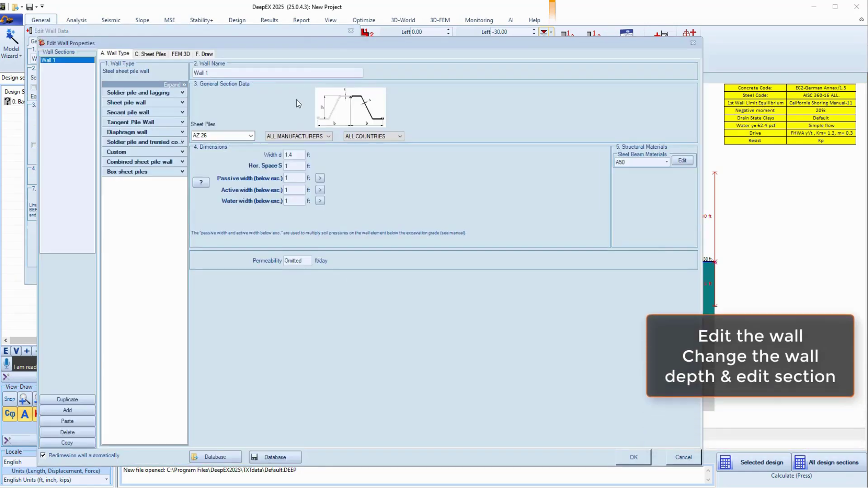
Make the wall an H-beam soldier pile wall with W21x101 sections, accepting automatic spacing
click(183, 93)
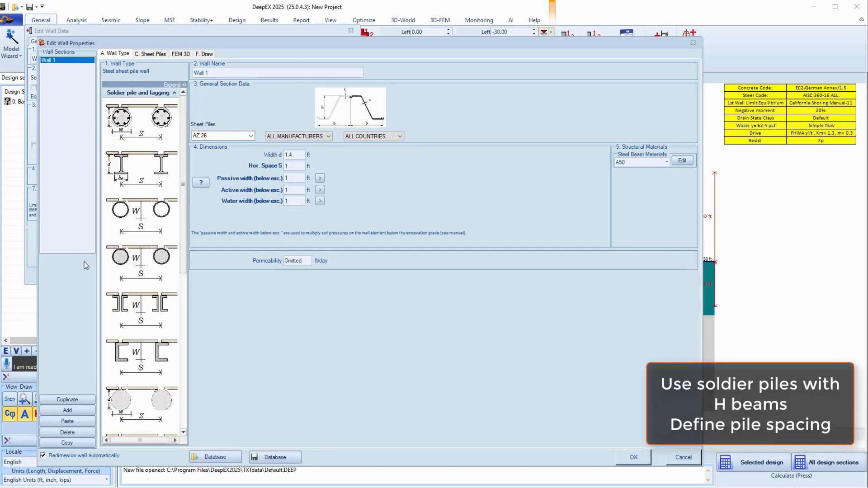
click(134, 172)
double_click(291, 166)
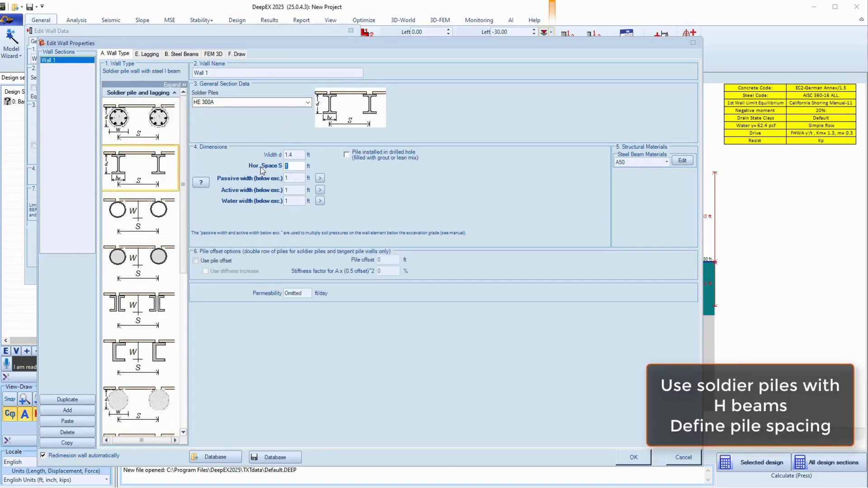
click(308, 102)
drag(307, 115, 295, 181)
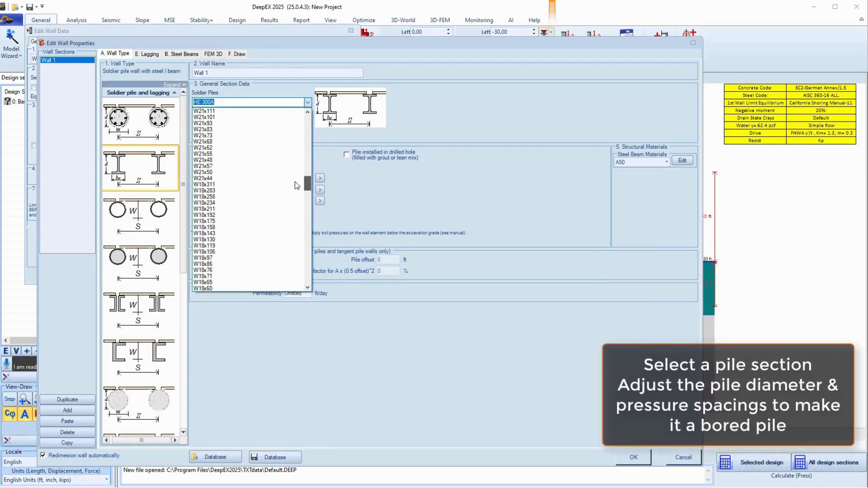
click(219, 117)
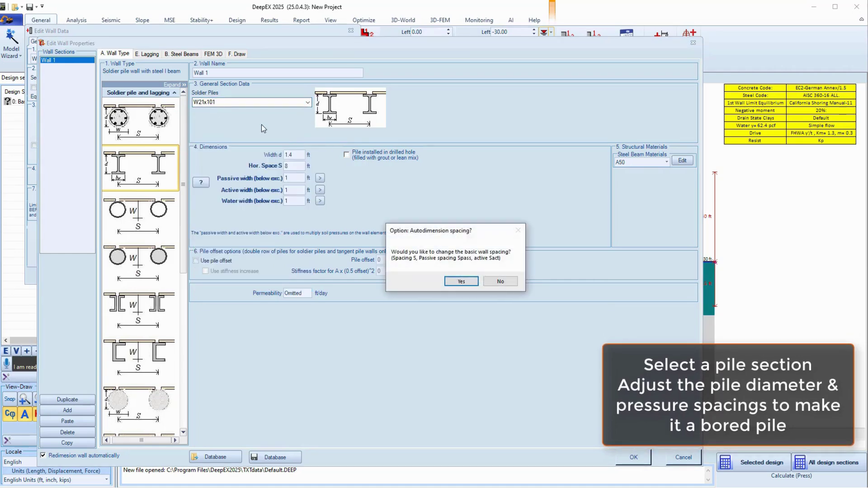
click(460, 281)
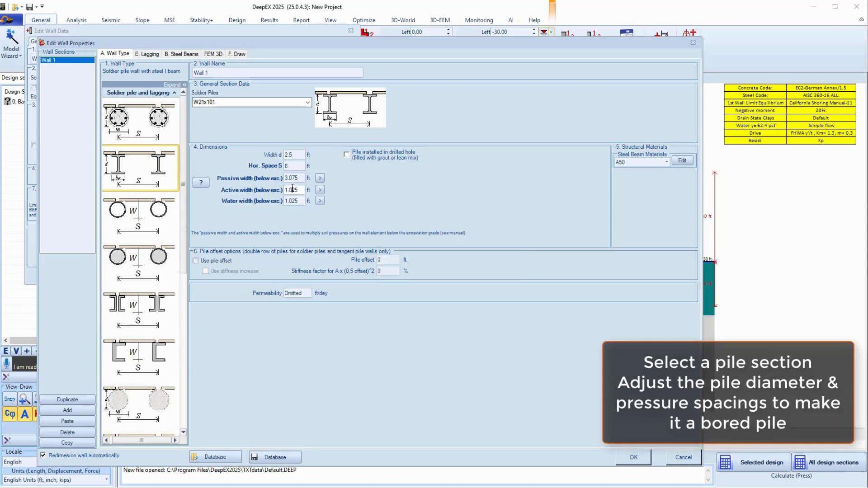
Set active and water widths to 2.5 ft and passive width to 7.5 ft, then confirm
double_click(289, 155)
double_click(290, 190)
text(2.5)
double_click(289, 201)
text(2.5)
drag(299, 178, 267, 175)
text(7.5)
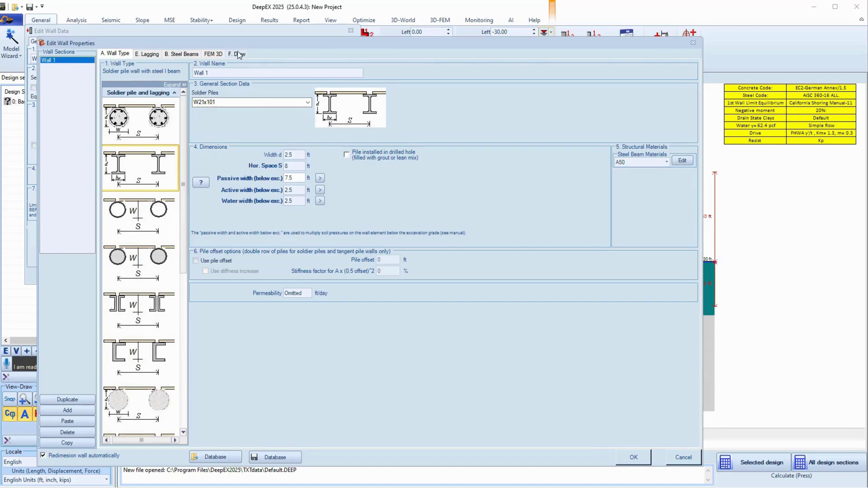
click(237, 53)
click(121, 54)
click(633, 457)
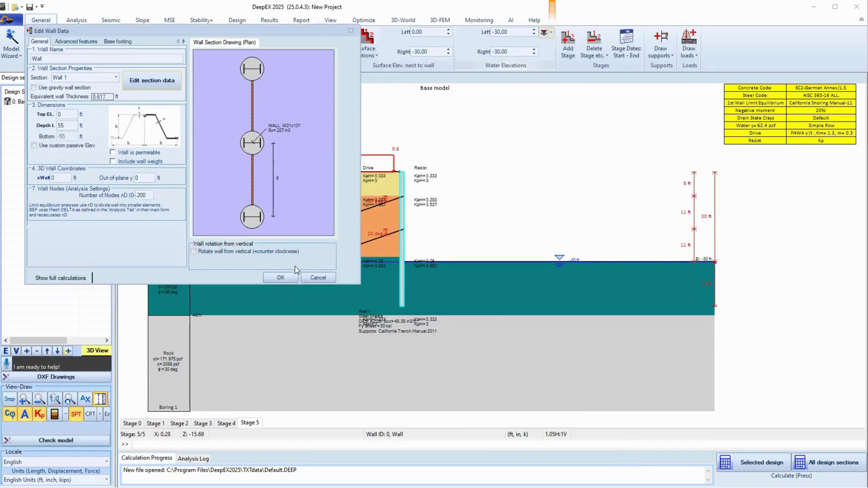
click(280, 277)
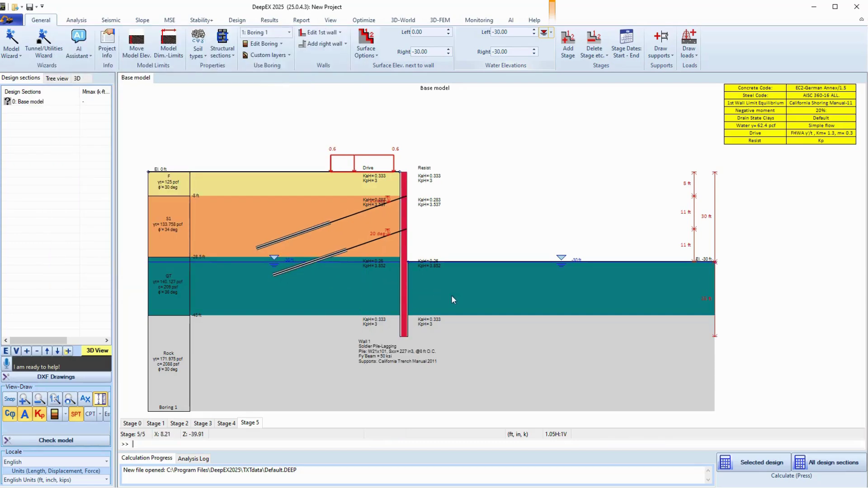
Keep the analysis type and apply simplified flow water pressures to all stages
click(77, 20)
click(13, 53)
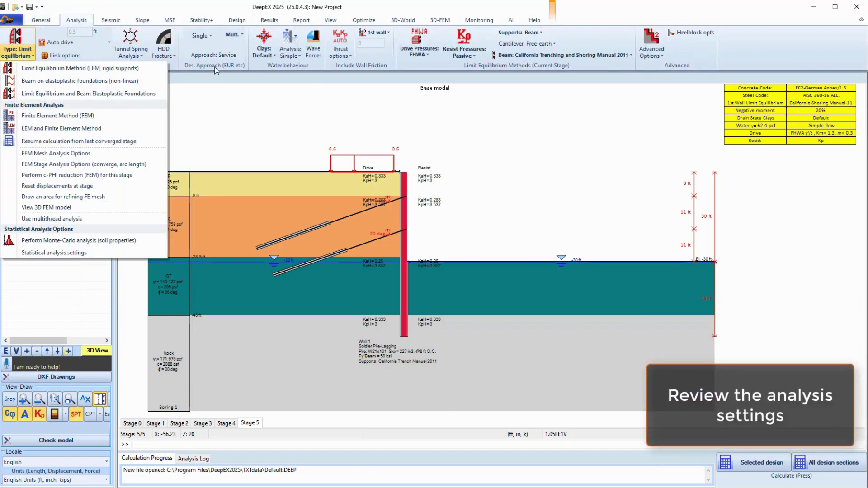
click(228, 80)
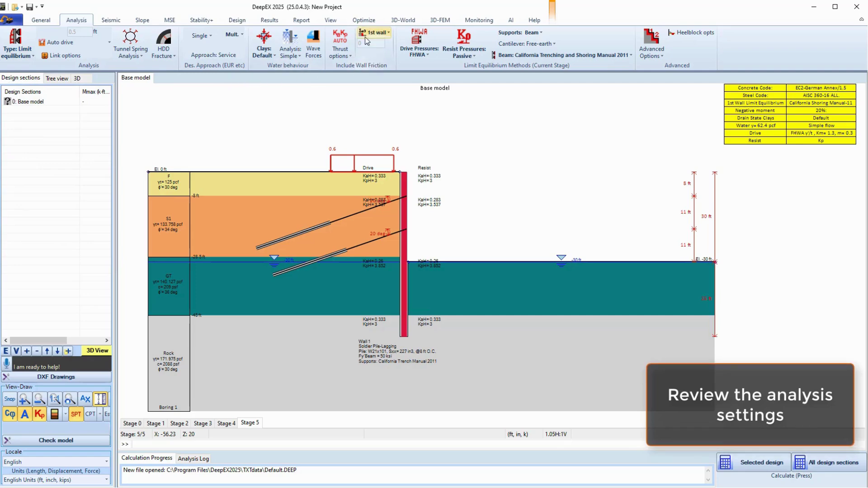
click(288, 52)
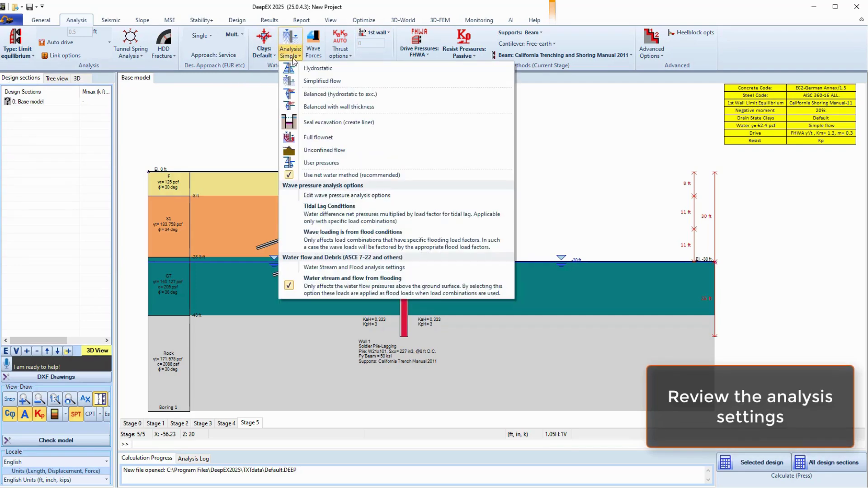
click(336, 81)
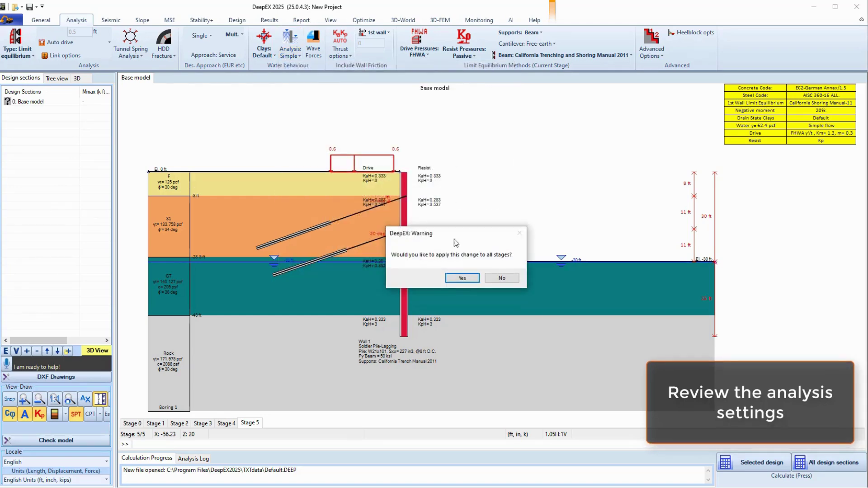
click(462, 279)
Check the driving earth pressure and beam analysis method options
click(419, 47)
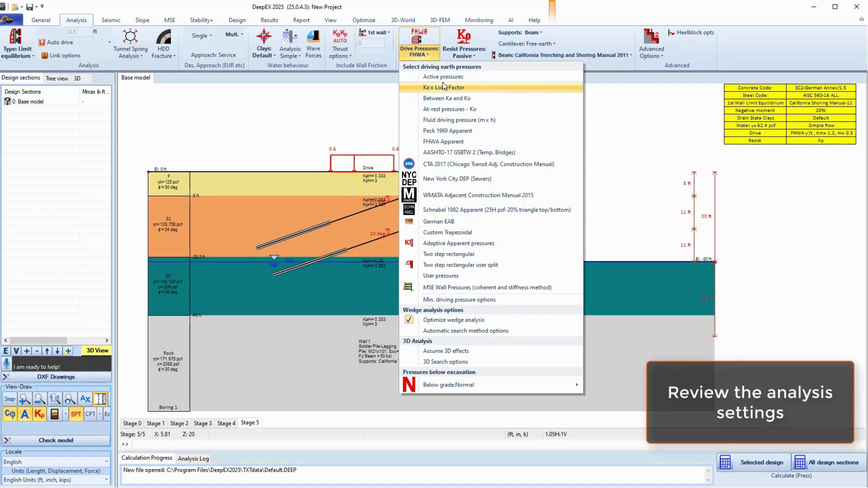
click(591, 55)
click(451, 211)
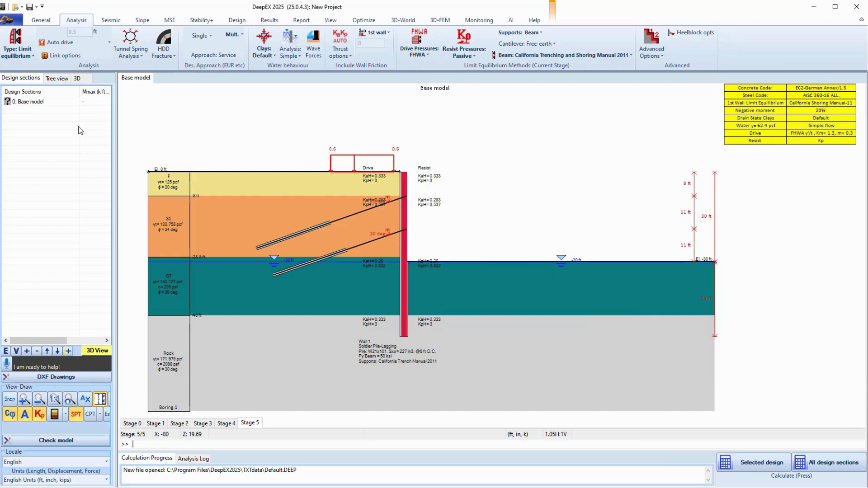
Add a new section copied from the Base model and set it to Finite Element Method
right_click(24, 103)
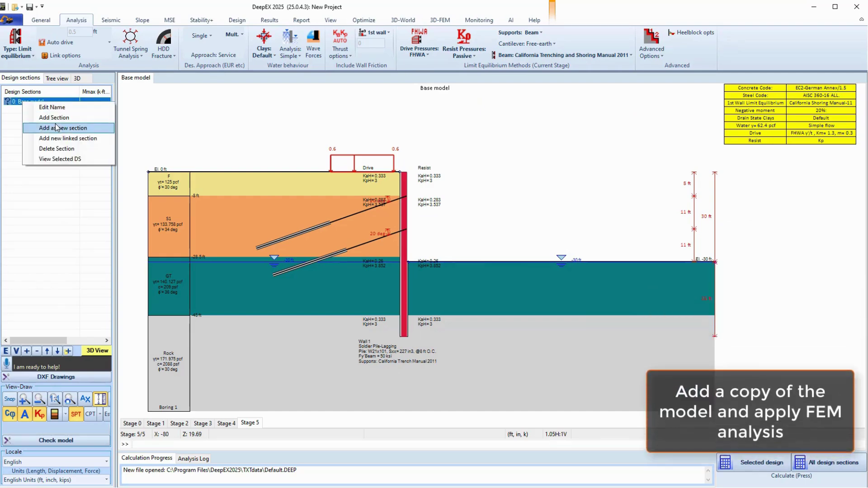
click(53, 118)
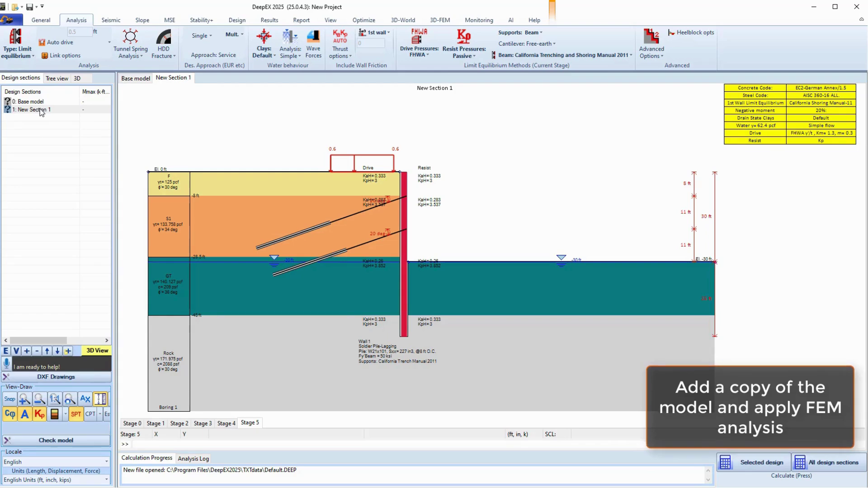
click(17, 51)
click(45, 118)
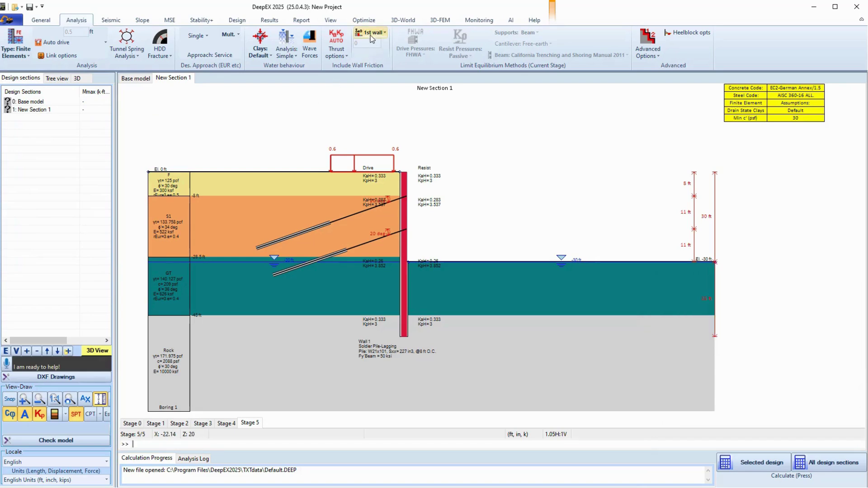
Set the wall friction to 50% of φ
click(371, 38)
click(369, 58)
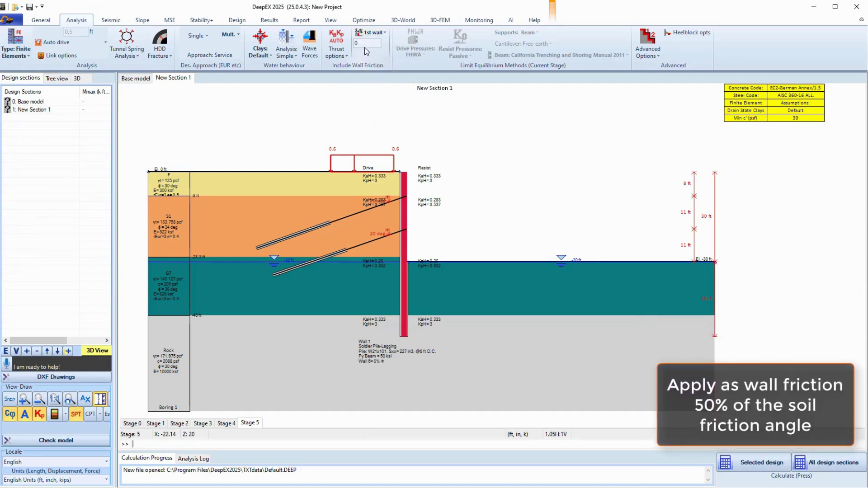
key(Return)
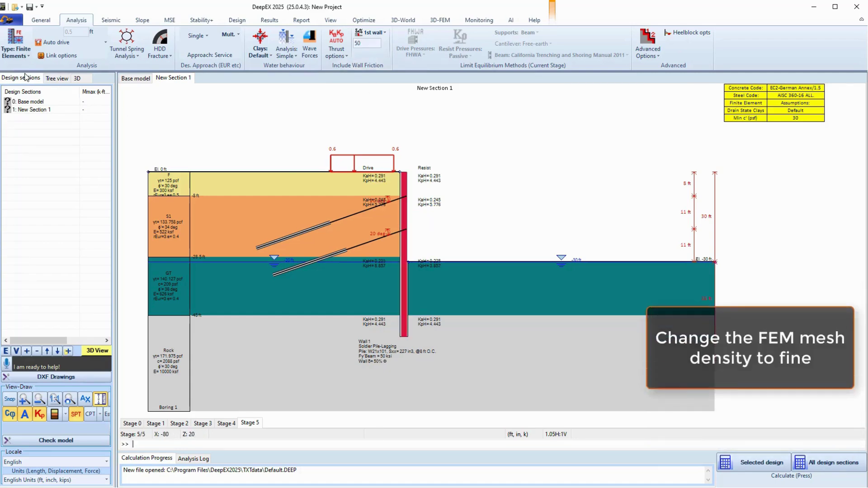
Set the FEM mesh level to Fine
click(23, 53)
click(40, 154)
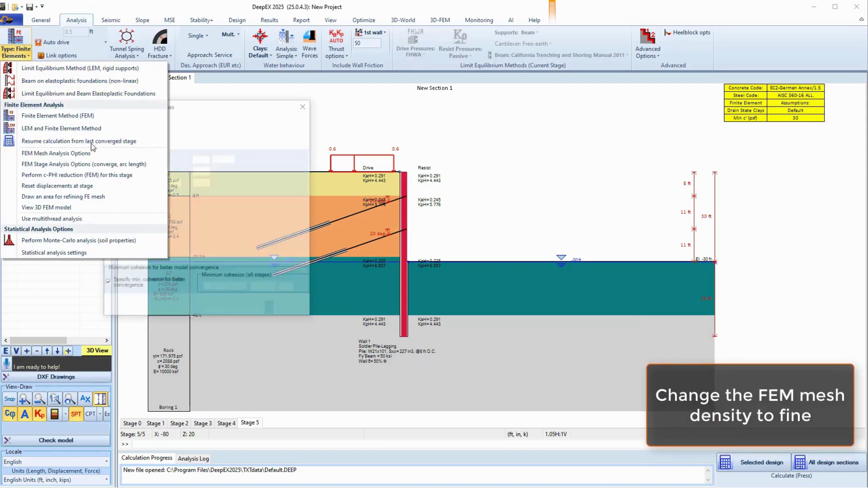
click(213, 128)
click(202, 155)
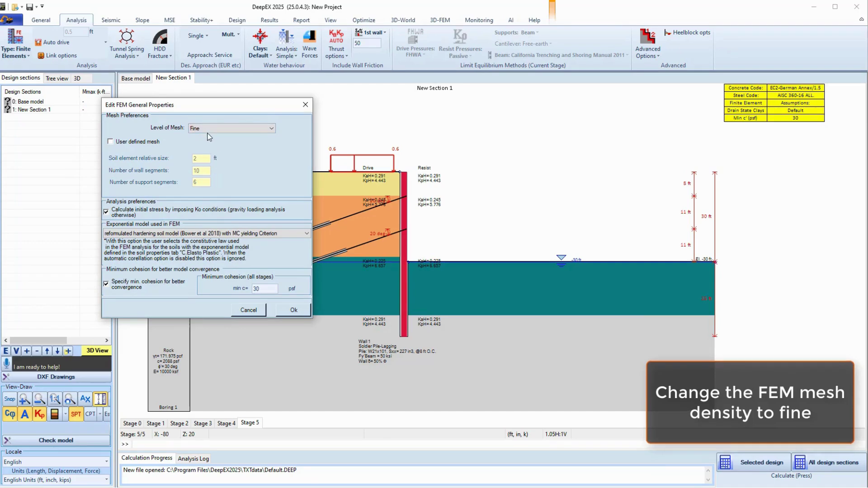
click(292, 311)
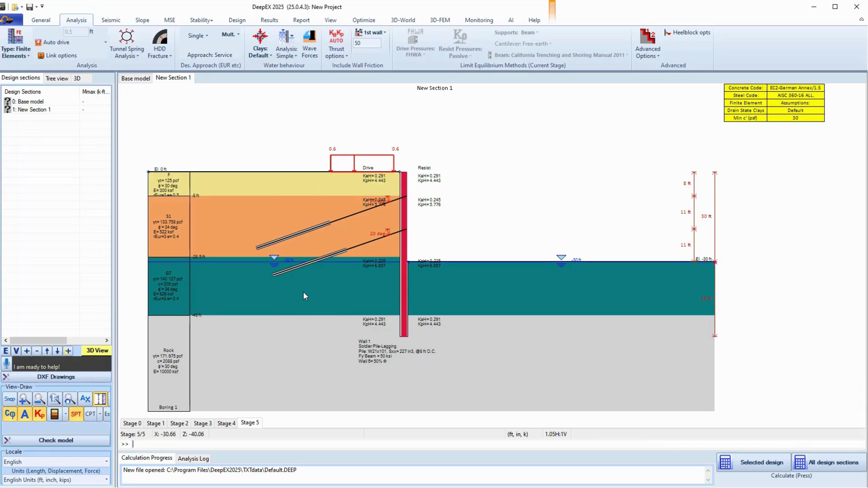
Calculate all design sections and compare FS Basal and other critical results in the summary table
click(833, 468)
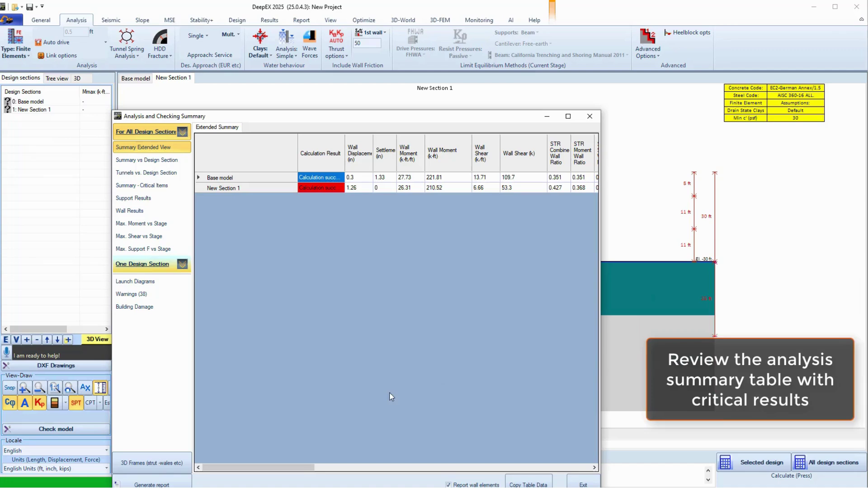
drag(249, 468, 358, 469)
drag(457, 177, 509, 187)
click(526, 188)
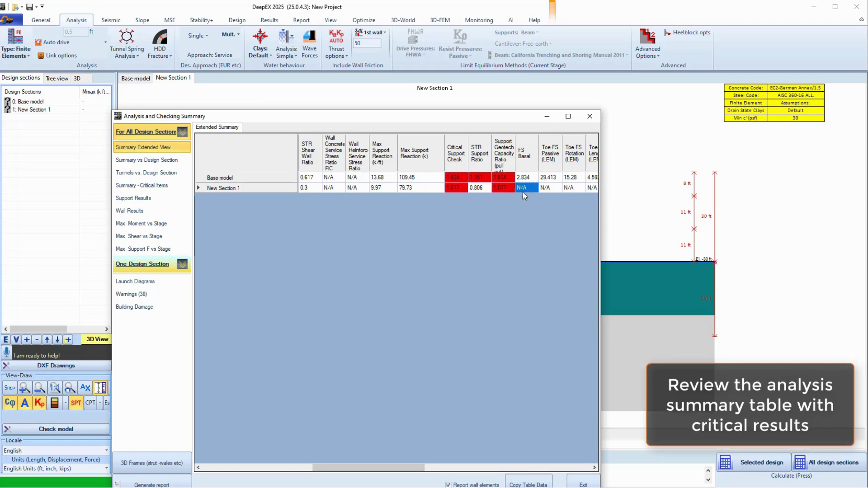
drag(399, 468, 288, 458)
click(583, 484)
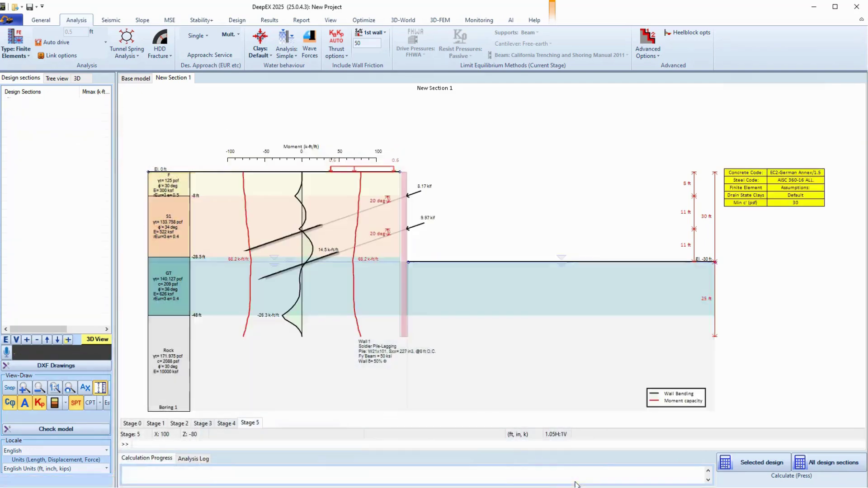
Show deflection, shear and soil pressure diagrams for the Base model through Stage 5
click(359, 33)
click(337, 44)
click(453, 33)
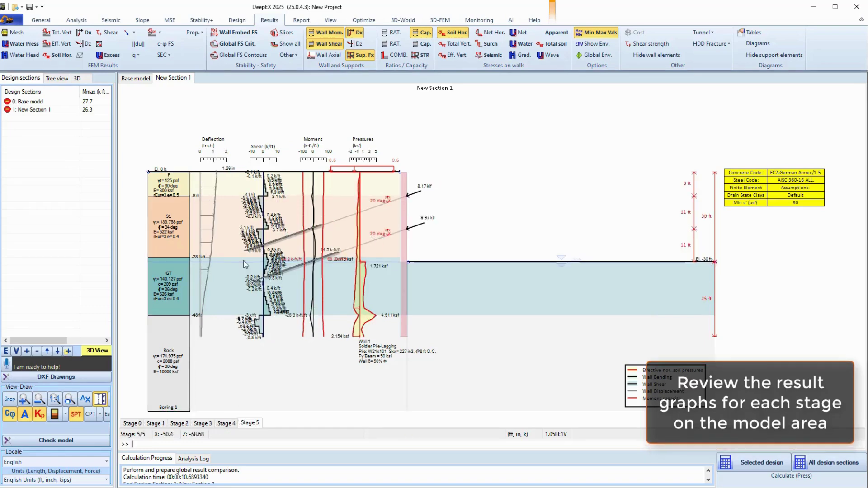
click(135, 79)
click(179, 423)
click(226, 423)
click(248, 425)
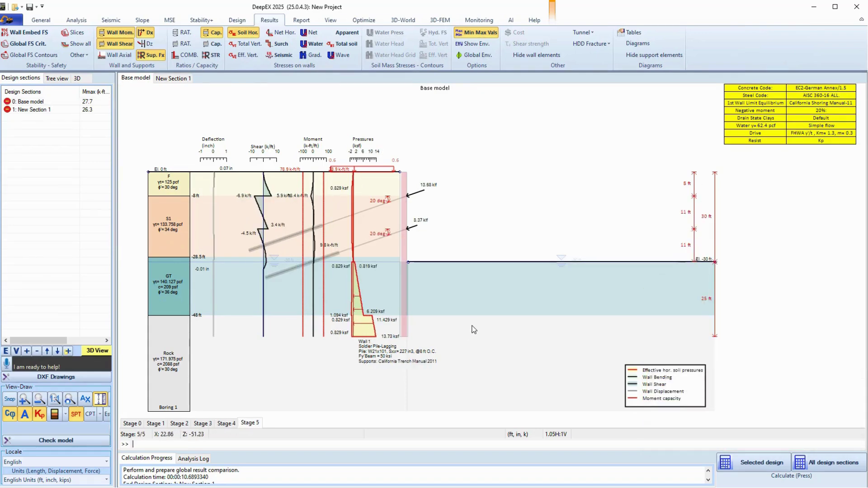
Show structural ratios and hide the shear and deflection diagrams
click(206, 56)
click(121, 44)
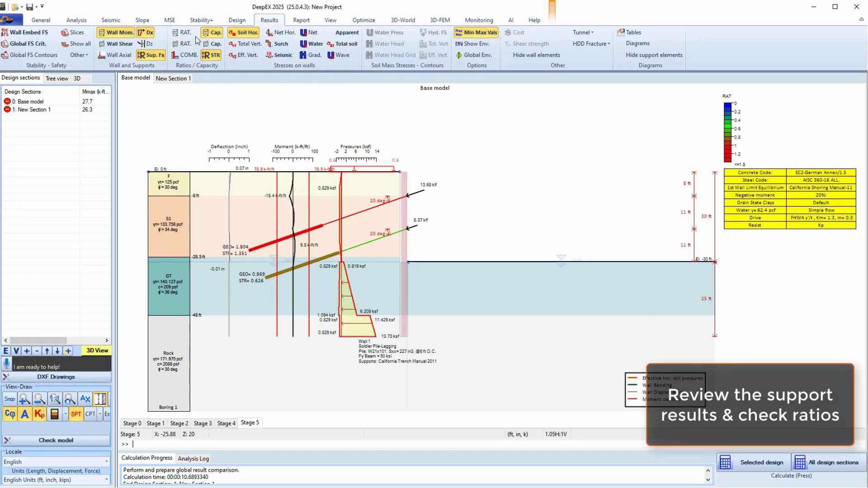
click(148, 34)
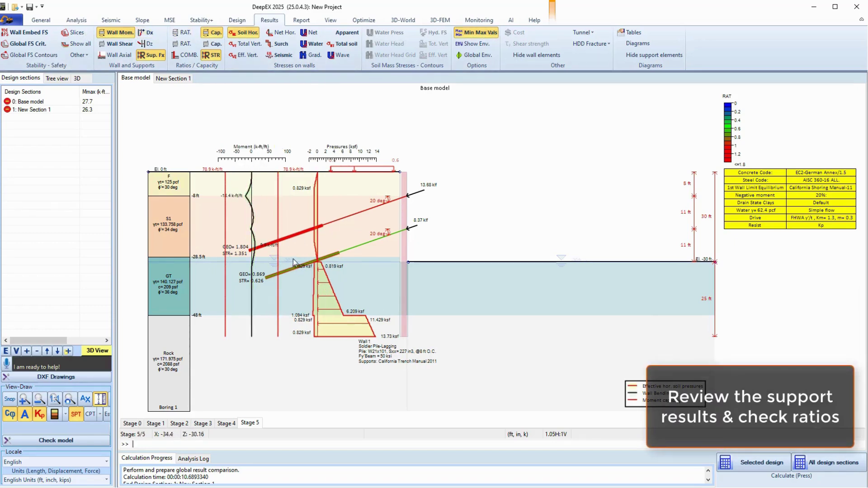
scroll(247, 305, up, 3)
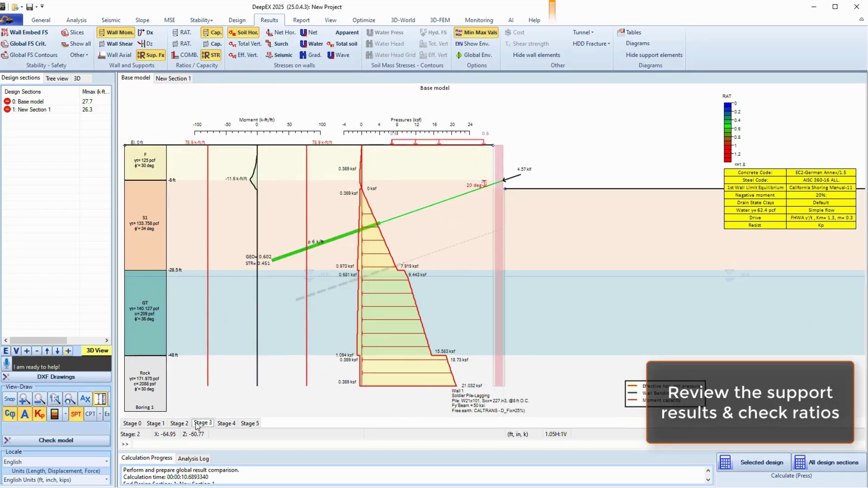
View New Section 1's Stage 4 results with the FEM mesh overlaid
click(173, 79)
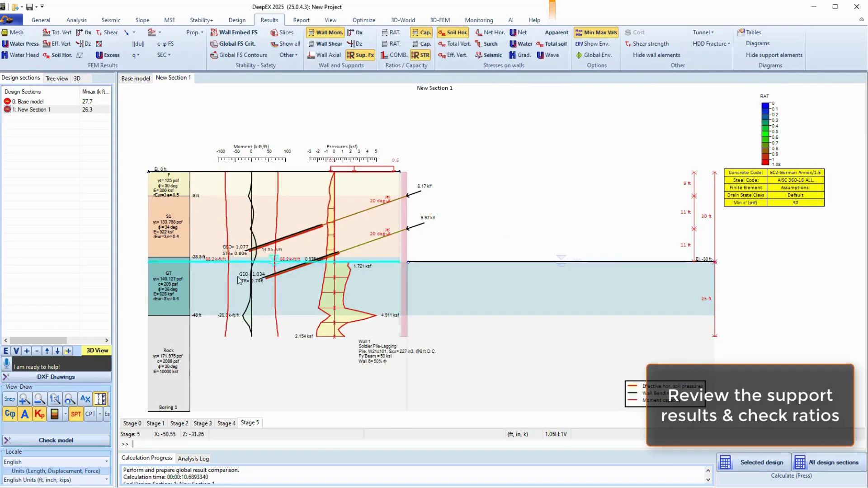
scroll(344, 305, up, 2)
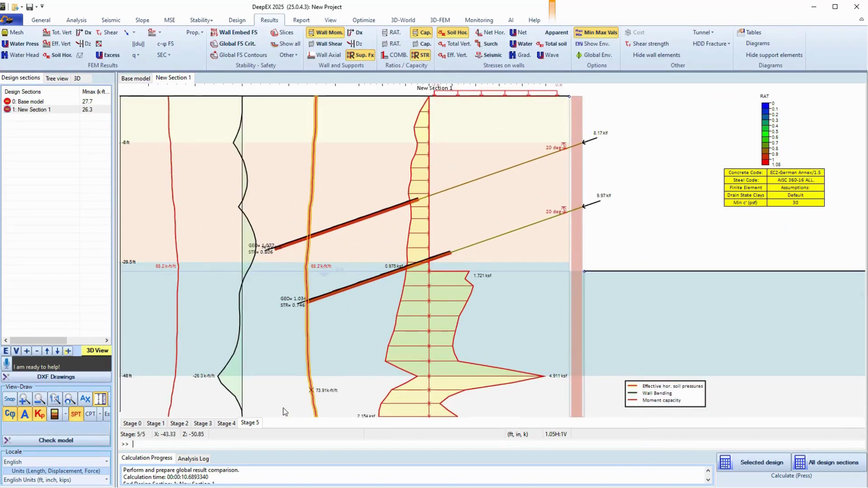
click(225, 423)
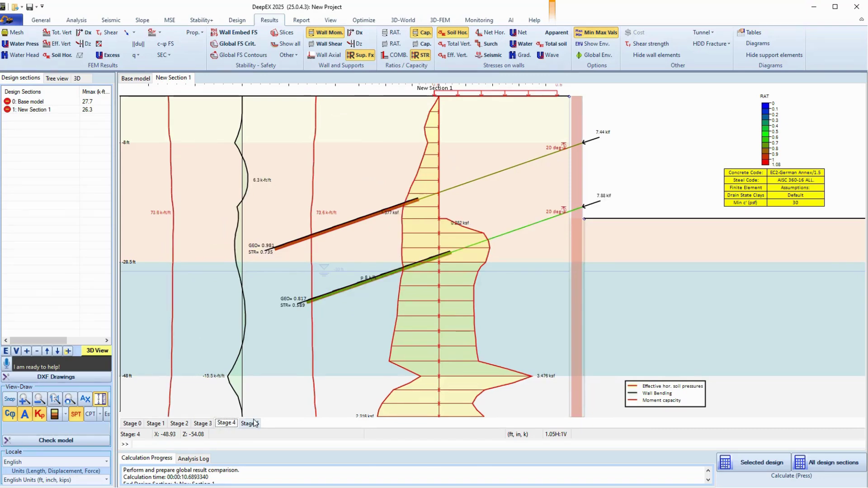
click(14, 32)
click(56, 43)
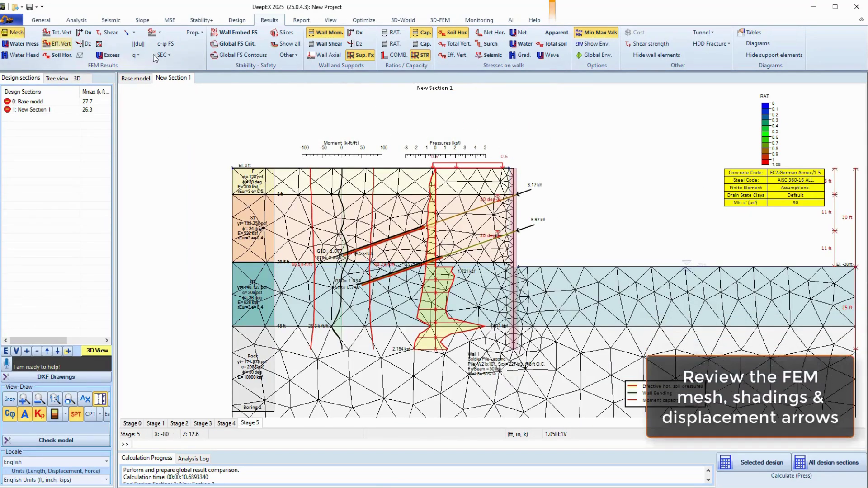
Shade New Section 1's mesh with horizontal, then vertical, displacement contours at the final stage
click(86, 32)
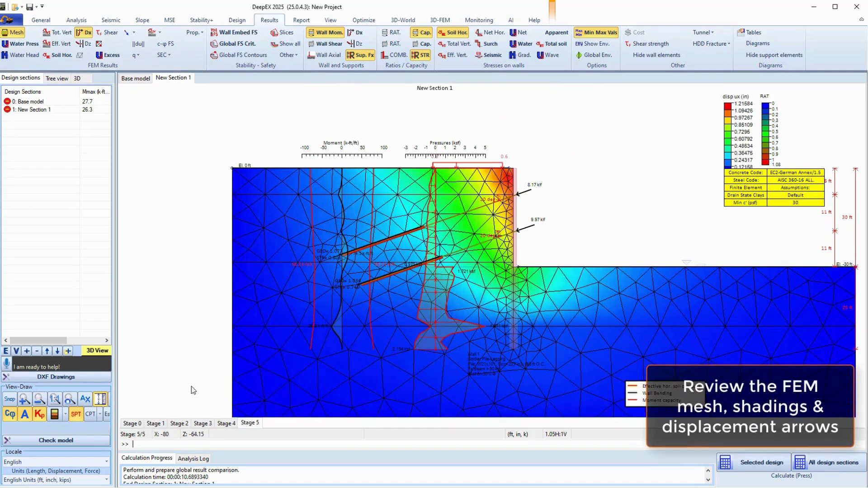
click(82, 44)
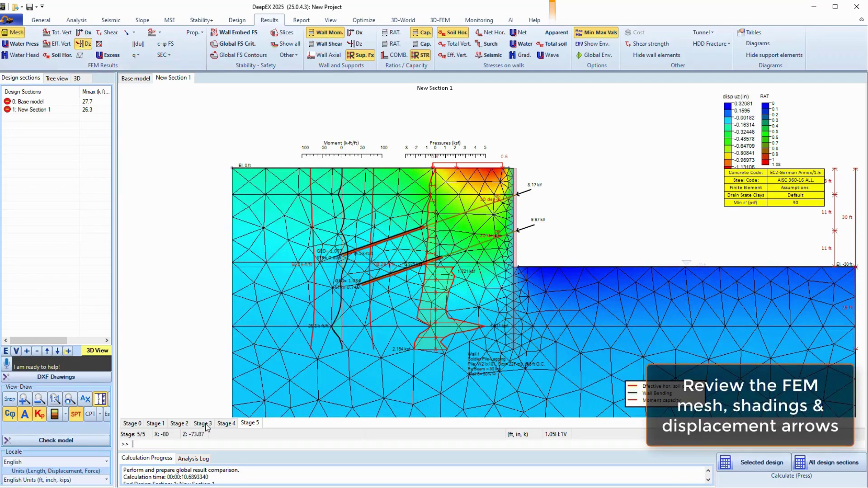
click(249, 423)
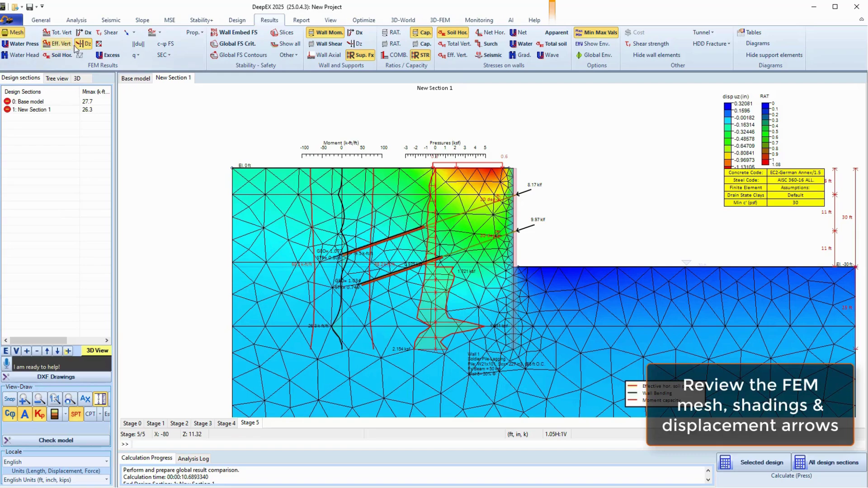
Hide the mesh and show total displacement arrows labelled with their values
click(12, 35)
click(129, 33)
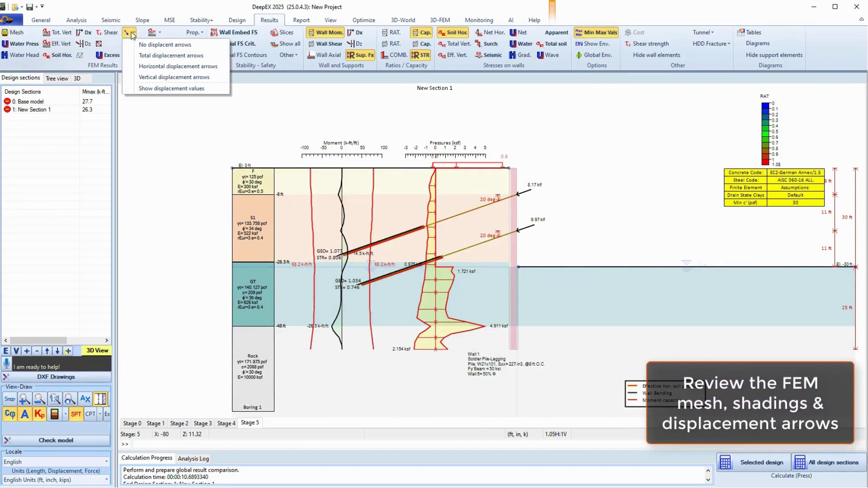
click(163, 55)
click(130, 33)
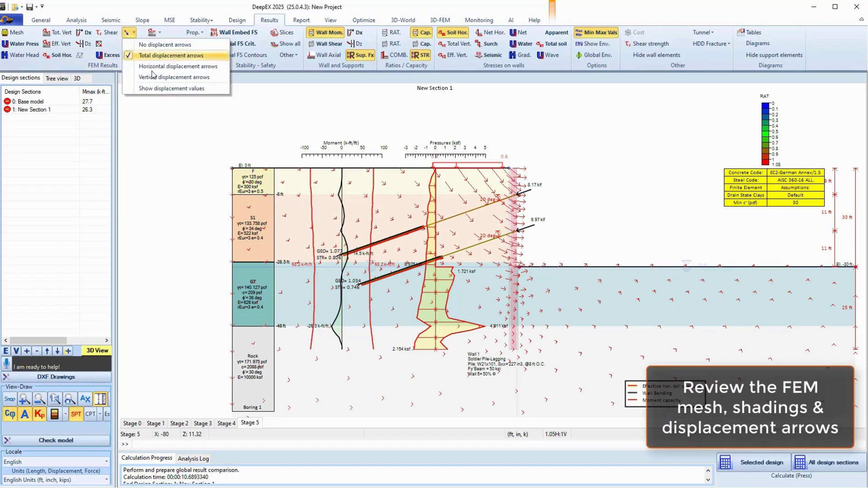
click(163, 89)
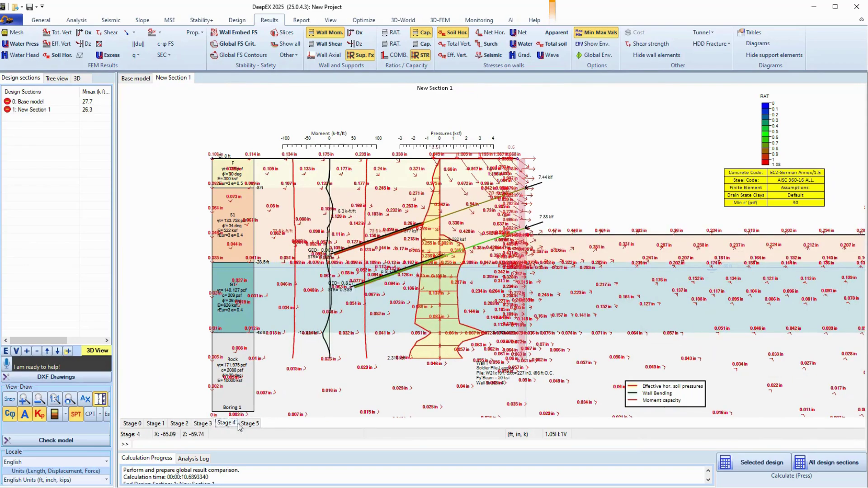
Clear all displacement arrows and values, then bring up the Base model's Optimize tools
click(16, 34)
click(16, 34)
click(134, 32)
click(149, 48)
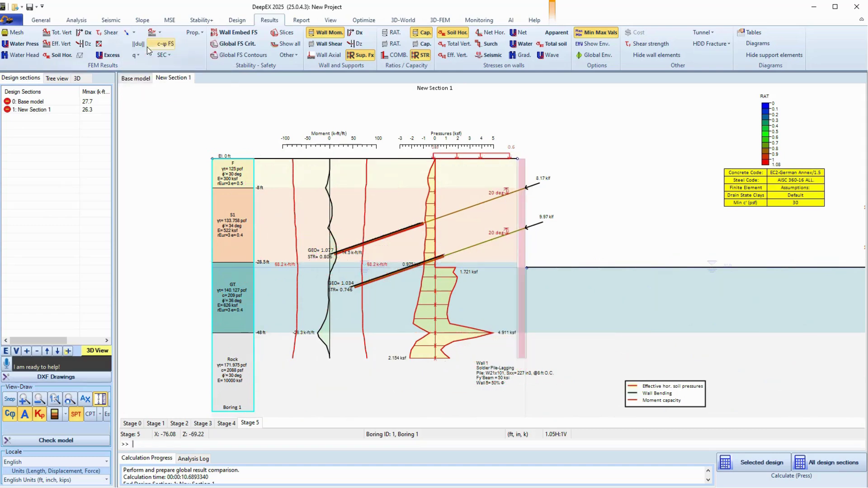
click(366, 21)
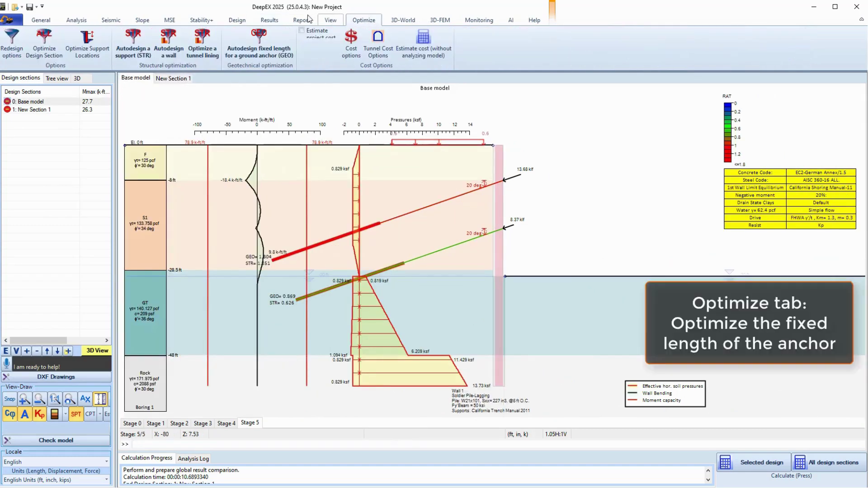
Autodesign the upper ground anchor's fixed length to 45 ft and recalculate, giving GEO ratio 0.912
click(259, 43)
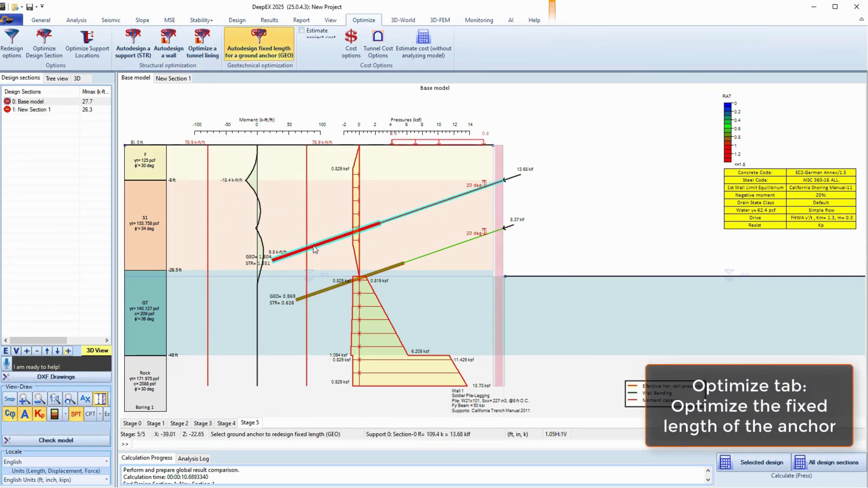
click(315, 249)
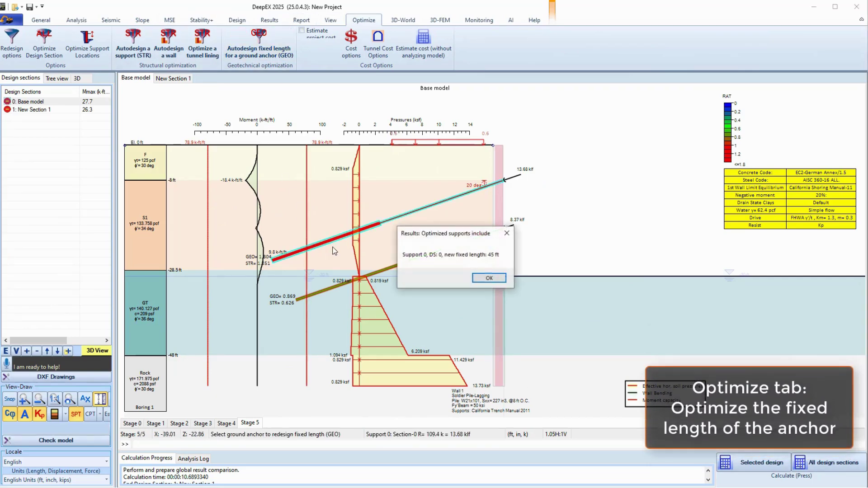
click(489, 278)
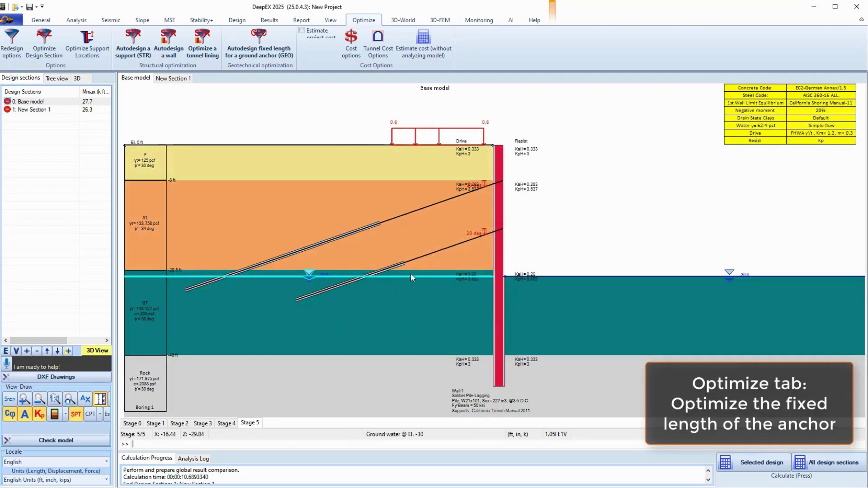
click(756, 467)
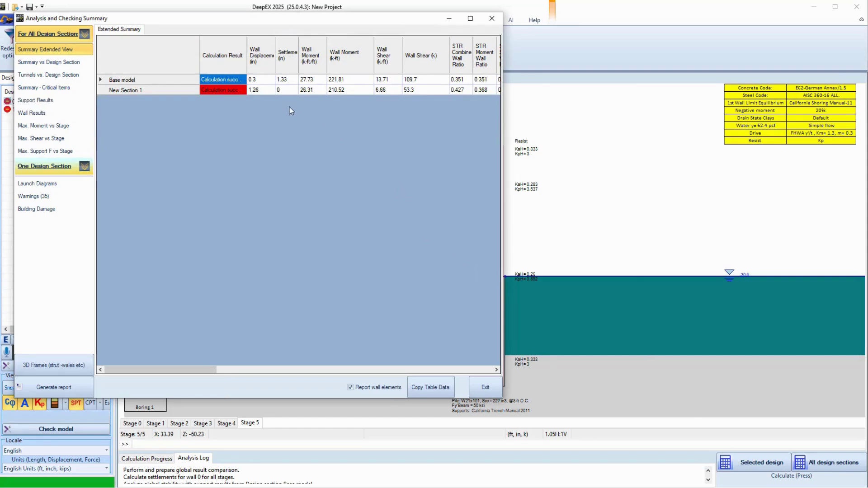
drag(201, 370, 311, 371)
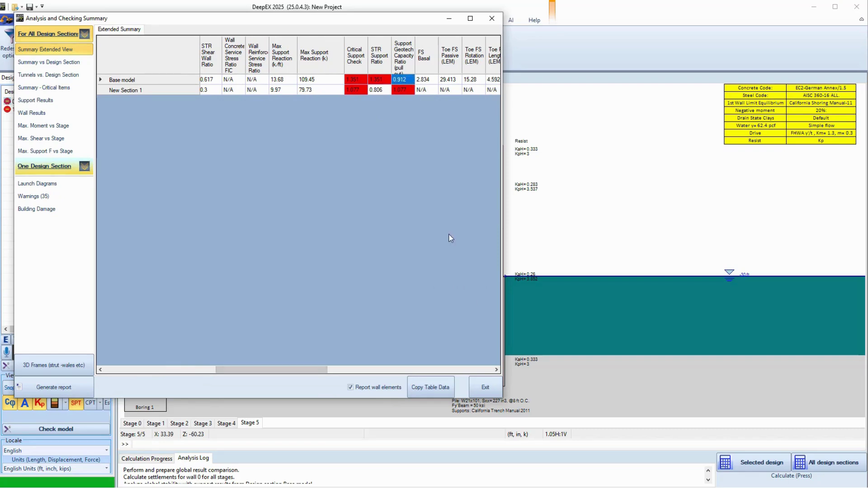
click(490, 393)
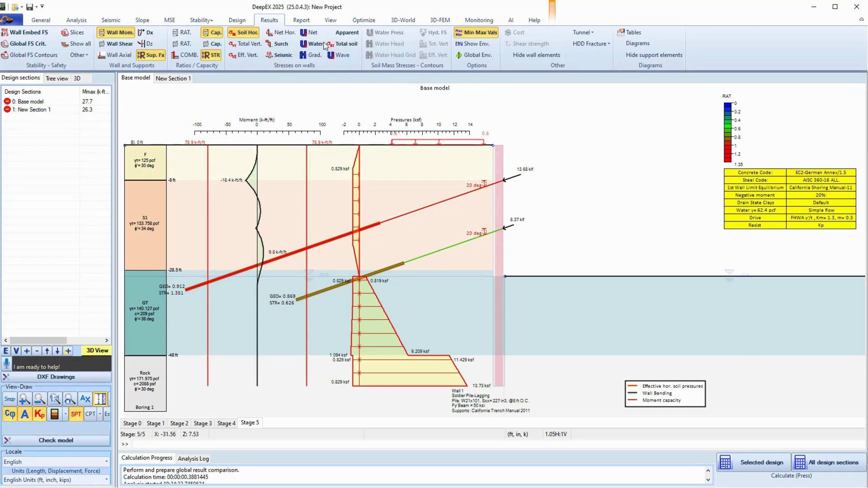
Replace the upper tieback with an optimized 5-strand section (0.83 in² steel) and recalculate
click(364, 20)
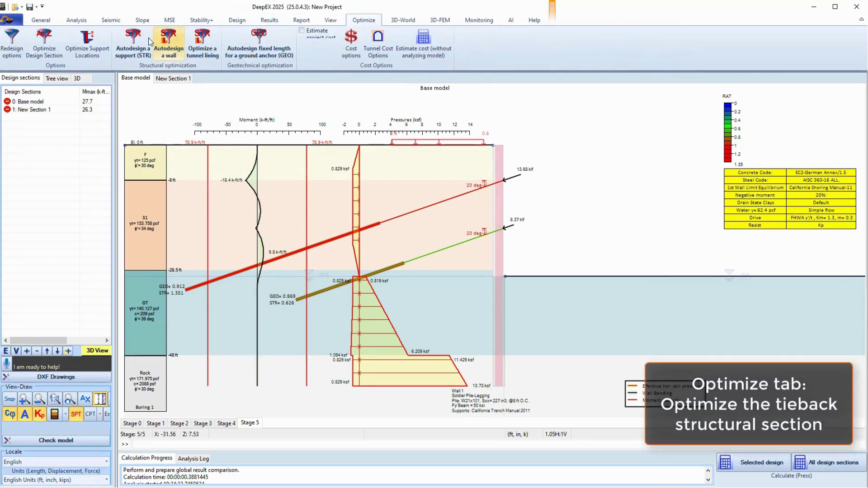
click(243, 269)
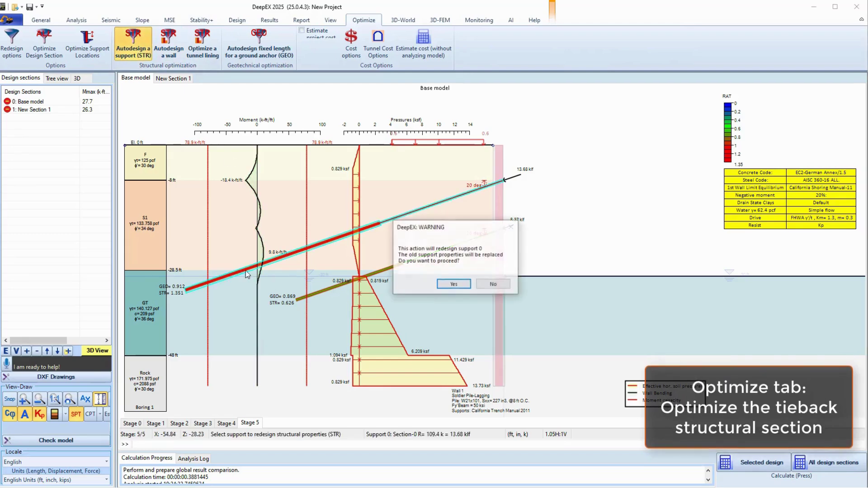
click(453, 284)
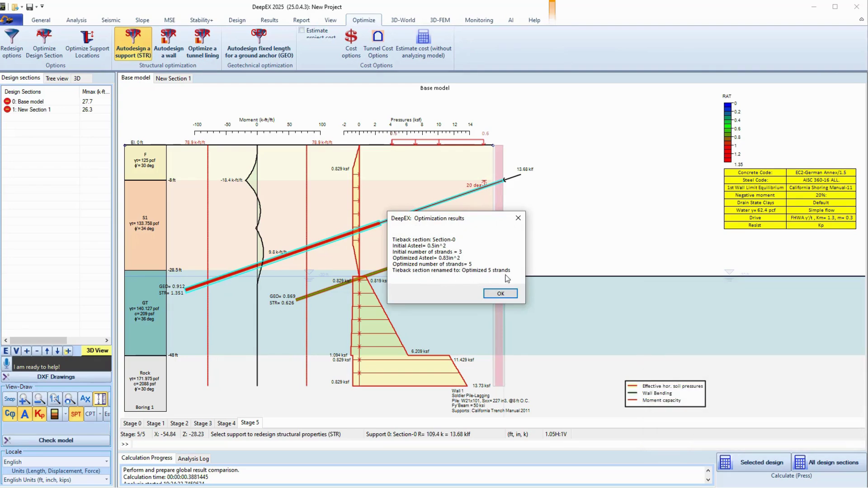
click(500, 293)
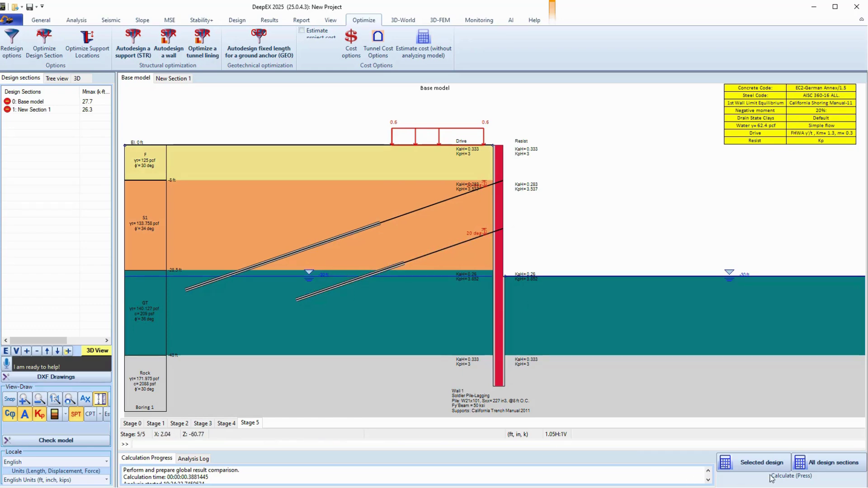
click(764, 466)
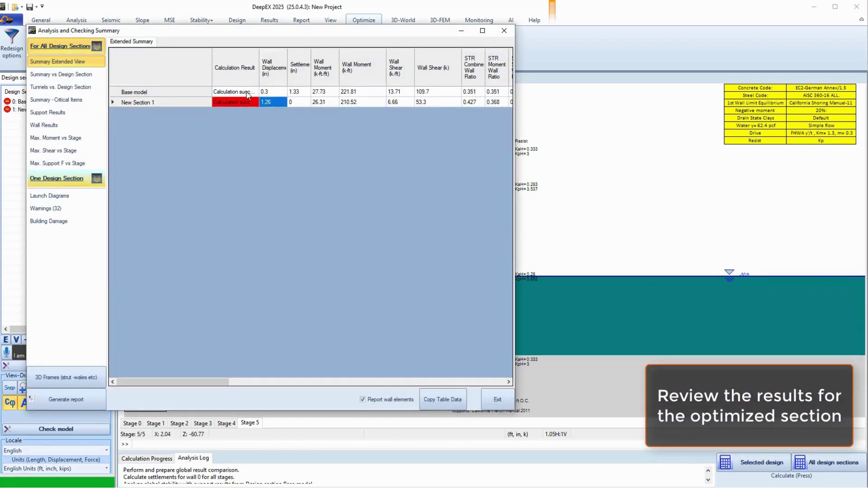